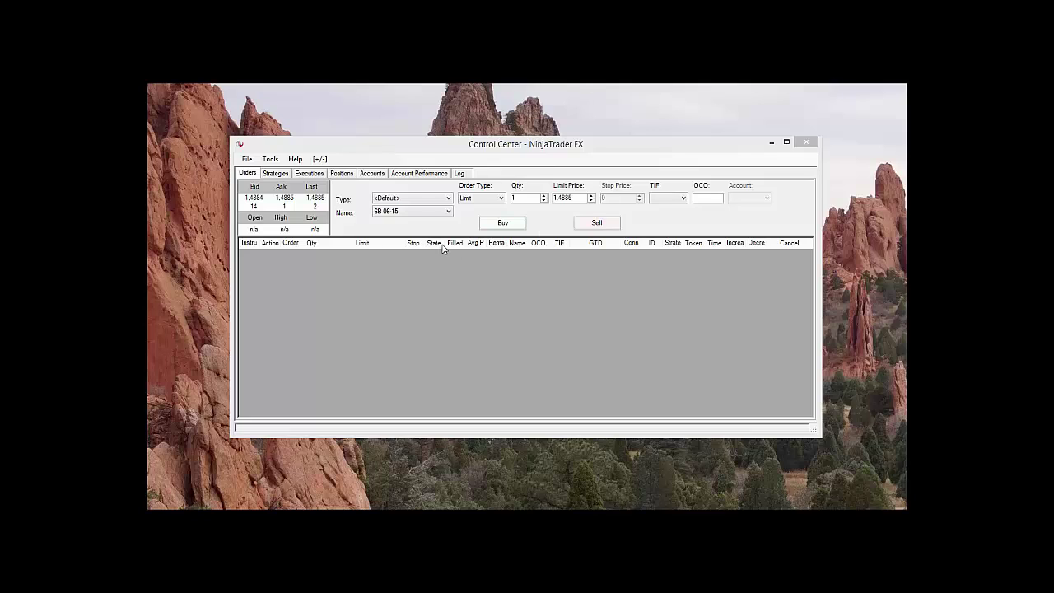
# - Open the account connection setup and start adding a new connection, continuing past the wizard's introduction
pyautogui.click(271, 162)
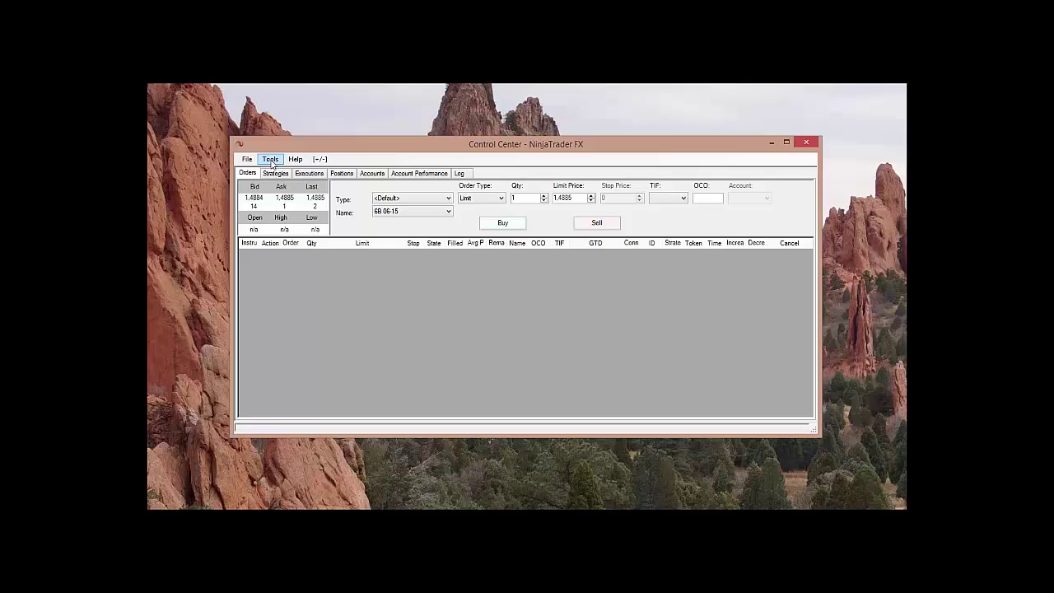
pyautogui.click(271, 161)
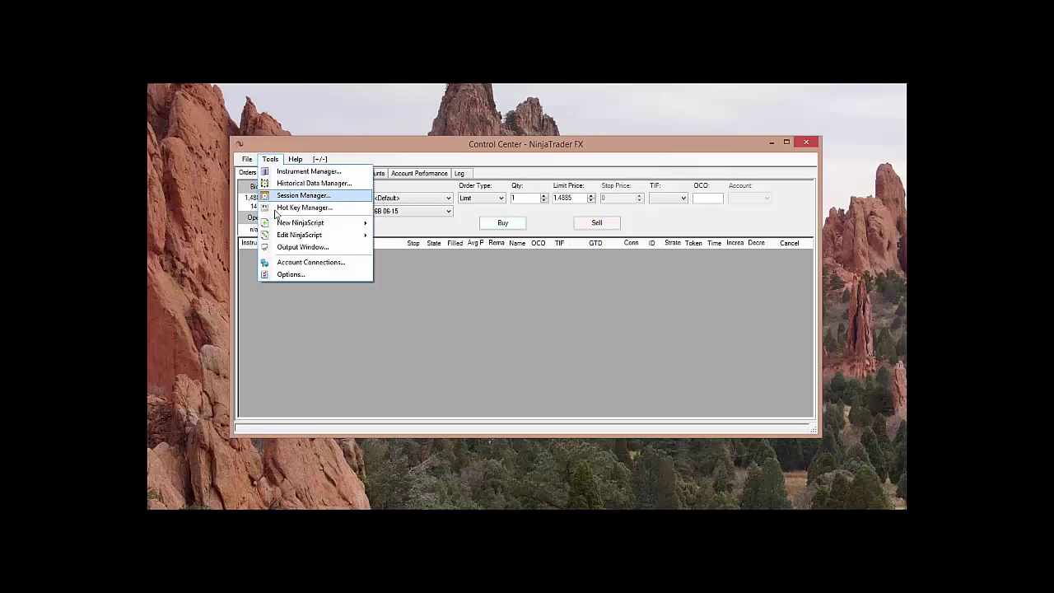
pyautogui.click(290, 262)
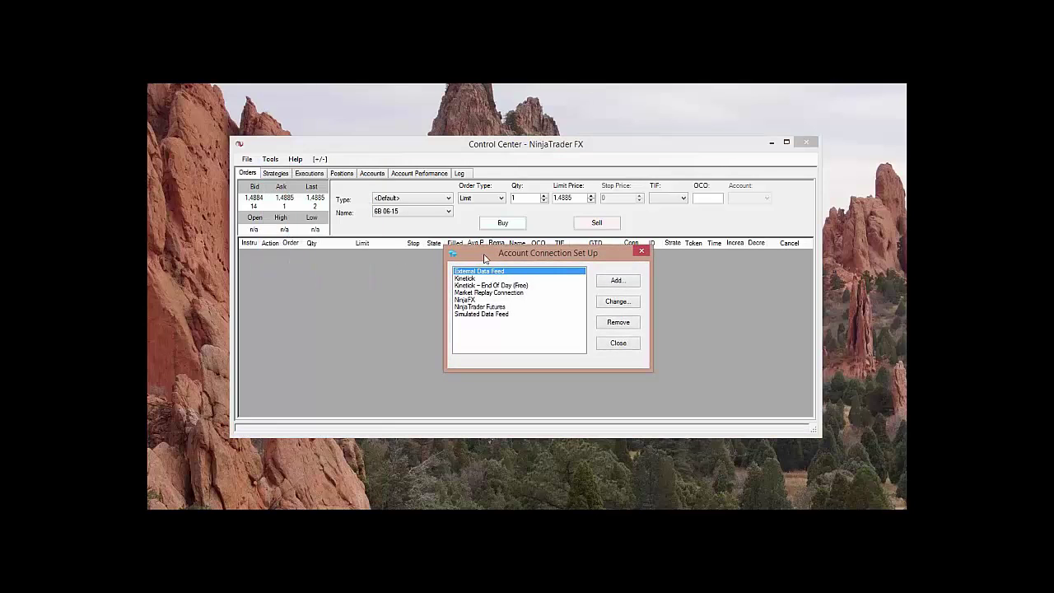
pyautogui.moveTo(485, 254); pyautogui.dragTo(427, 258)
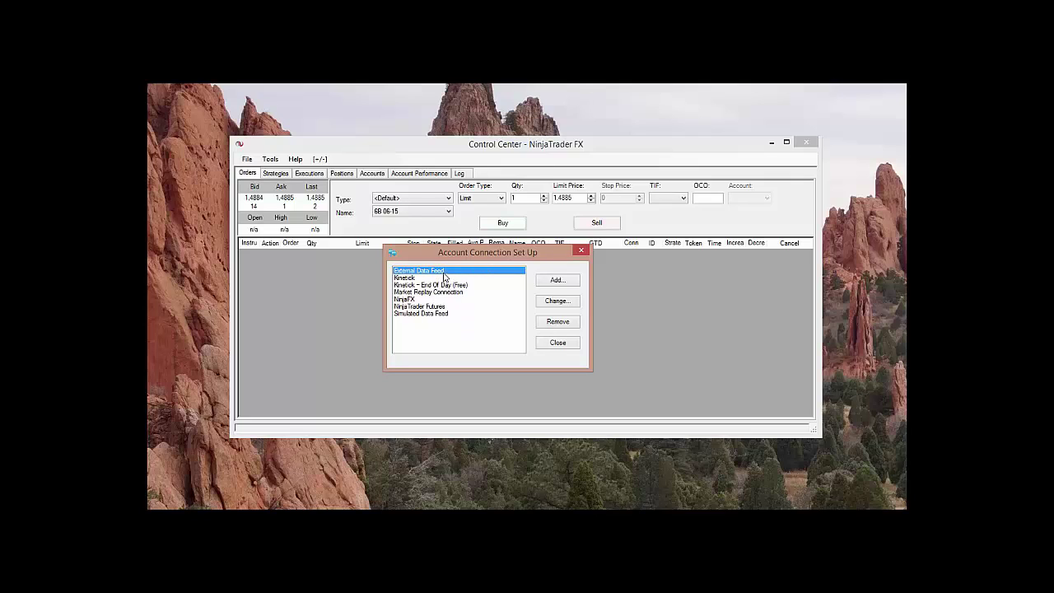
pyautogui.click(559, 281)
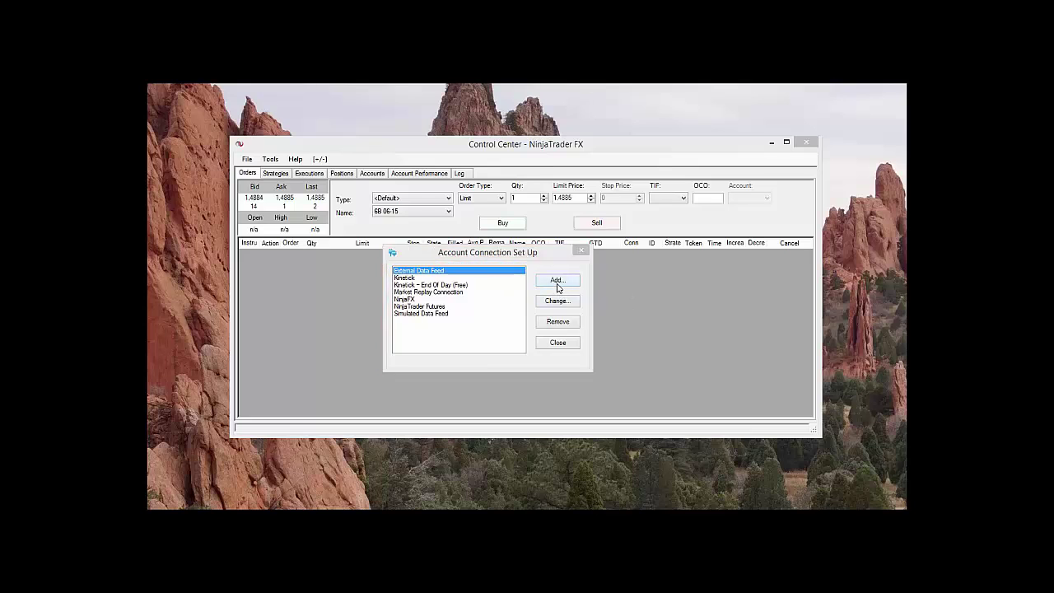
pyautogui.moveTo(515, 183); pyautogui.dragTo(474, 168)
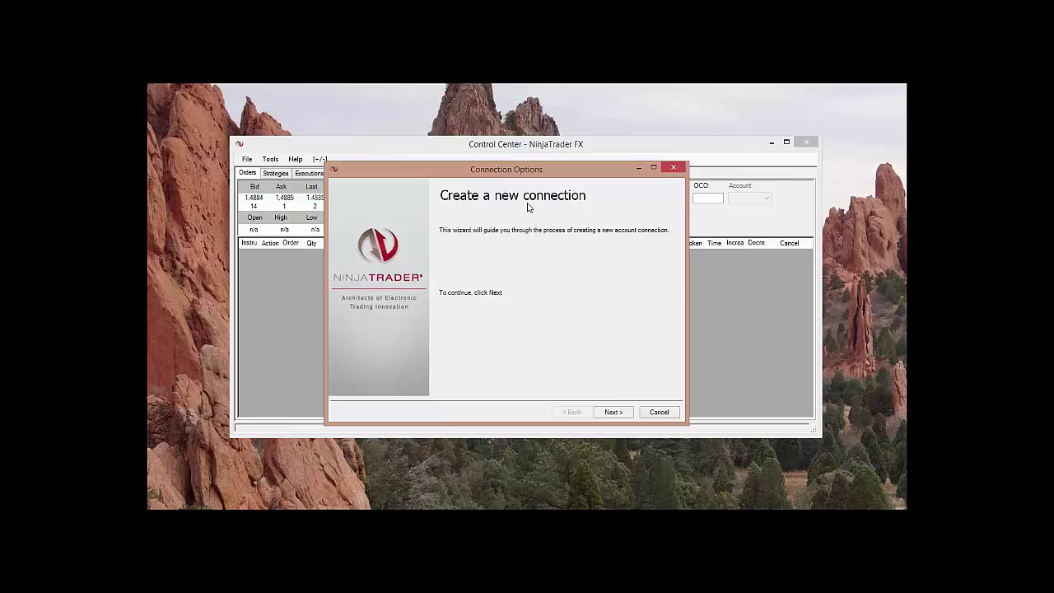
pyautogui.click(615, 414)
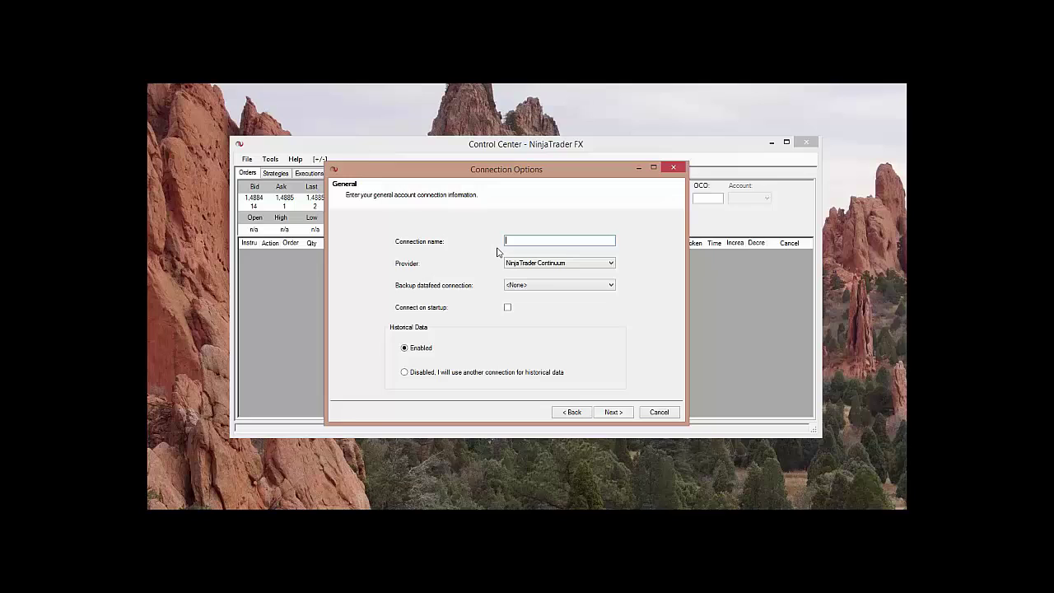
# - Name the connection "Futures Demo NinjaTrader", choose NinjaTrader Continuum as provider, keep historical data enabled and continue
pyautogui.write('Futures Demo NinjaTrader')
pyautogui.click(526, 263)
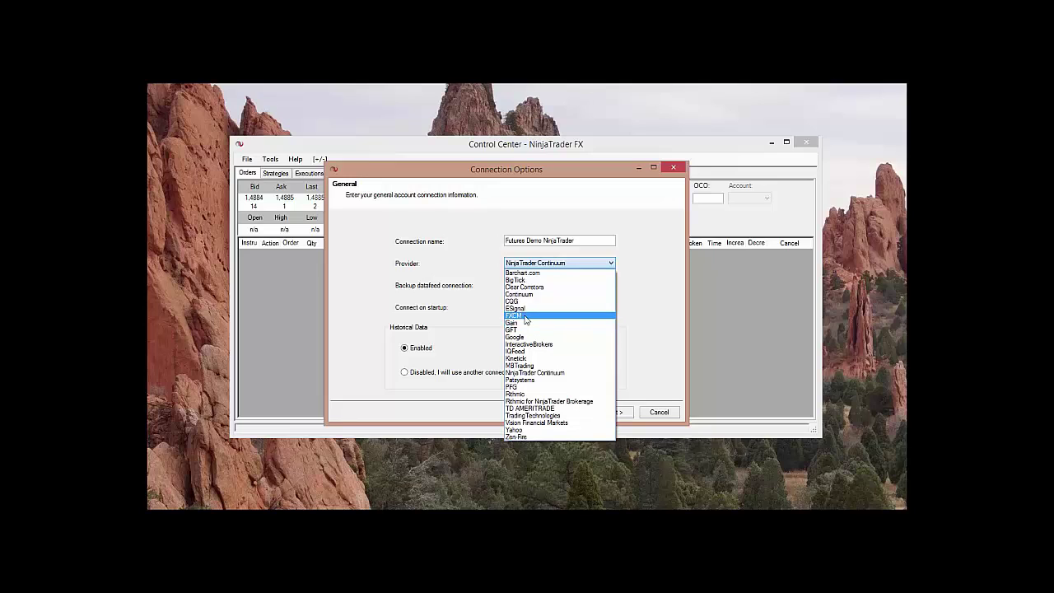
pyautogui.click(528, 373)
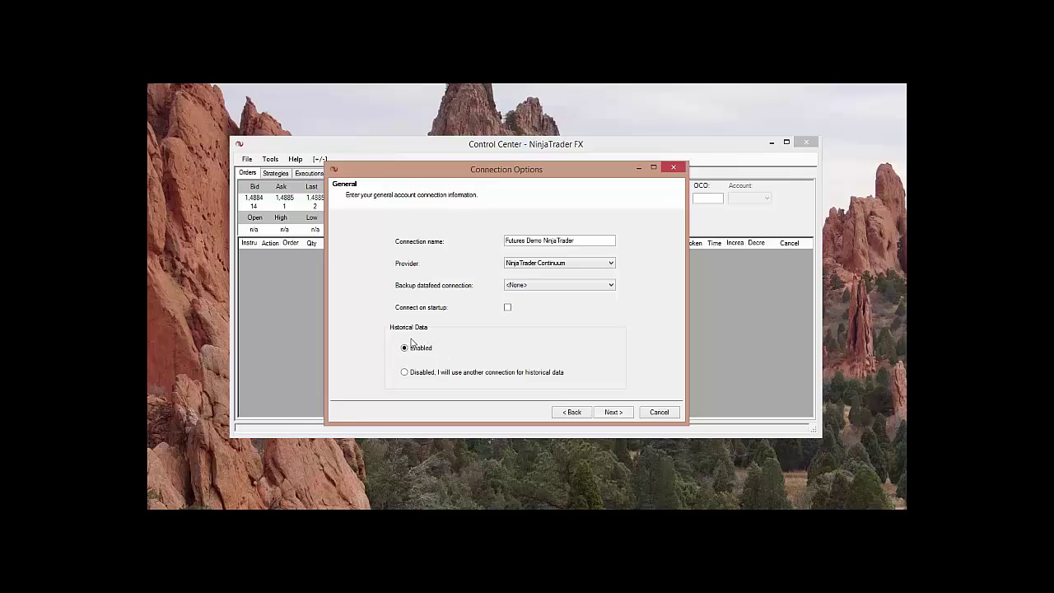
pyautogui.click(403, 372)
pyautogui.click(404, 348)
pyautogui.click(613, 413)
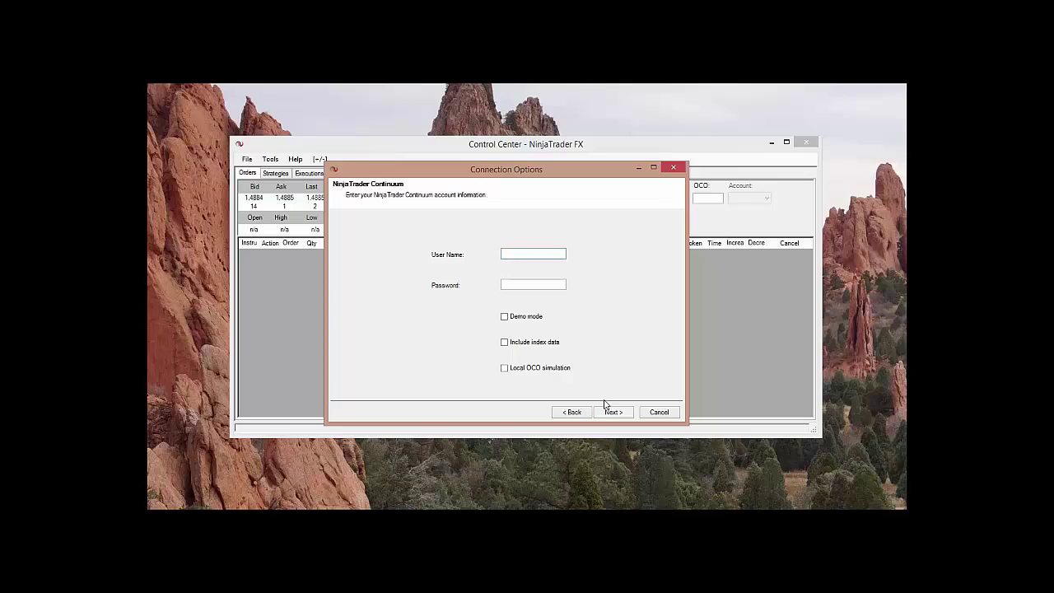
# - Enter the account user name and password, enable Demo mode and continue to the connection summary
pyautogui.write('demo196150')
pyautogui.press('Tab')
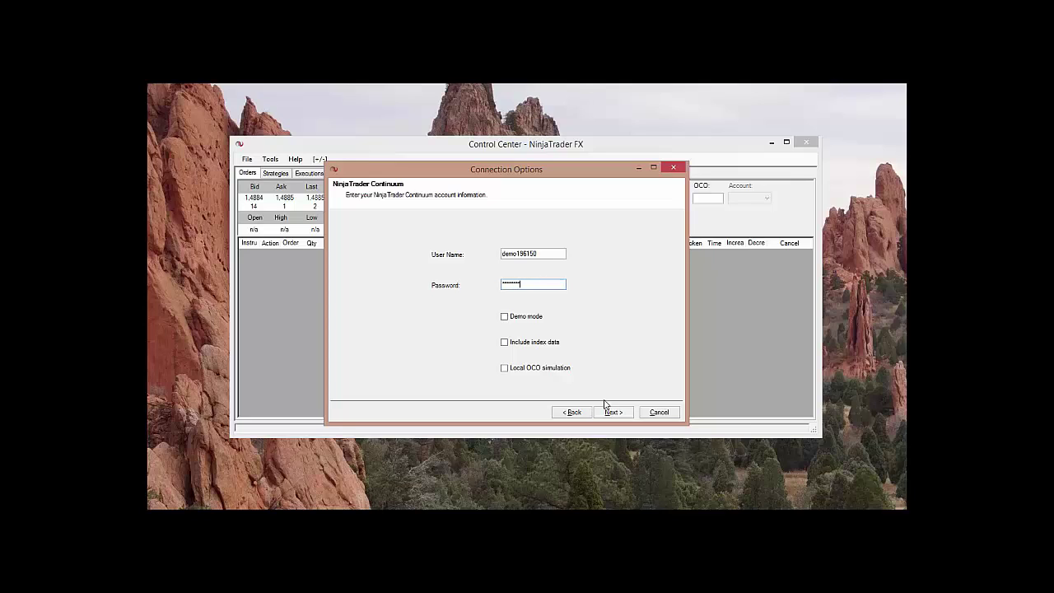
pyautogui.click(504, 317)
pyautogui.click(613, 413)
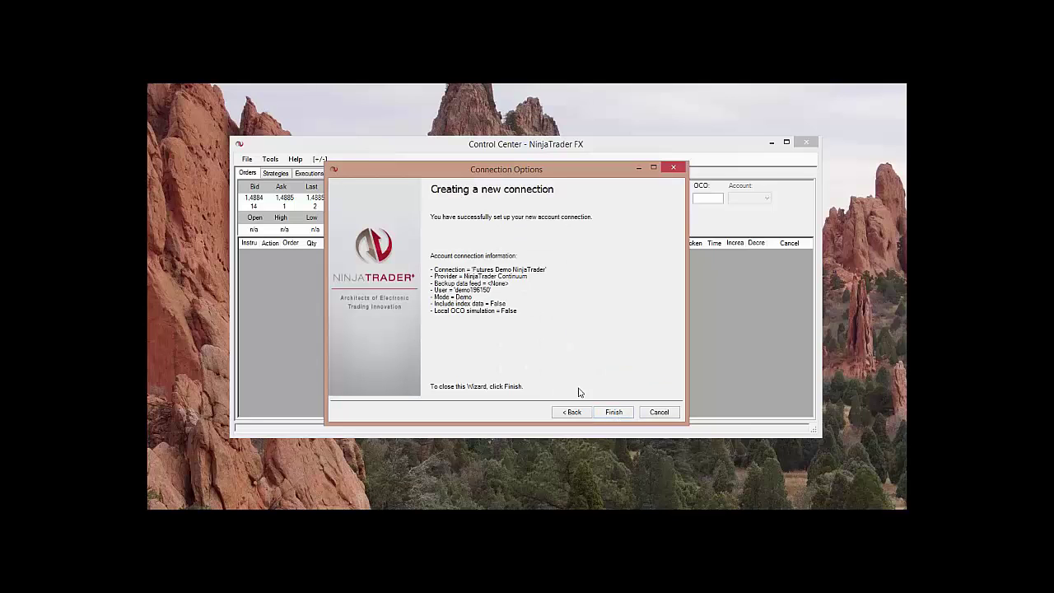
# - Finish the connection wizard, accept the OCO handling disclaimer and close the account connection setup
pyautogui.click(603, 414)
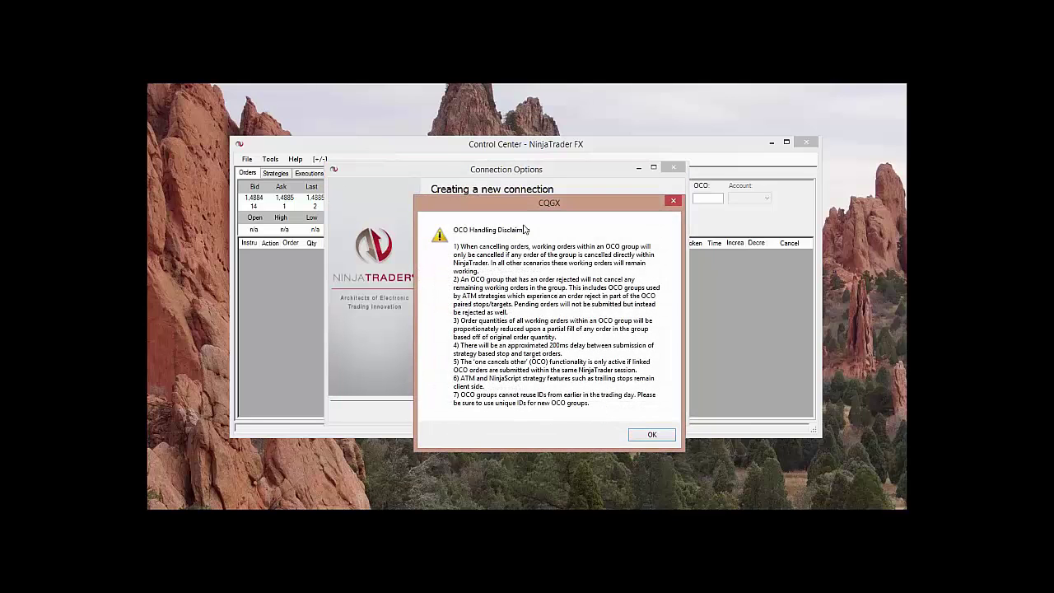
pyautogui.moveTo(521, 207); pyautogui.dragTo(510, 169)
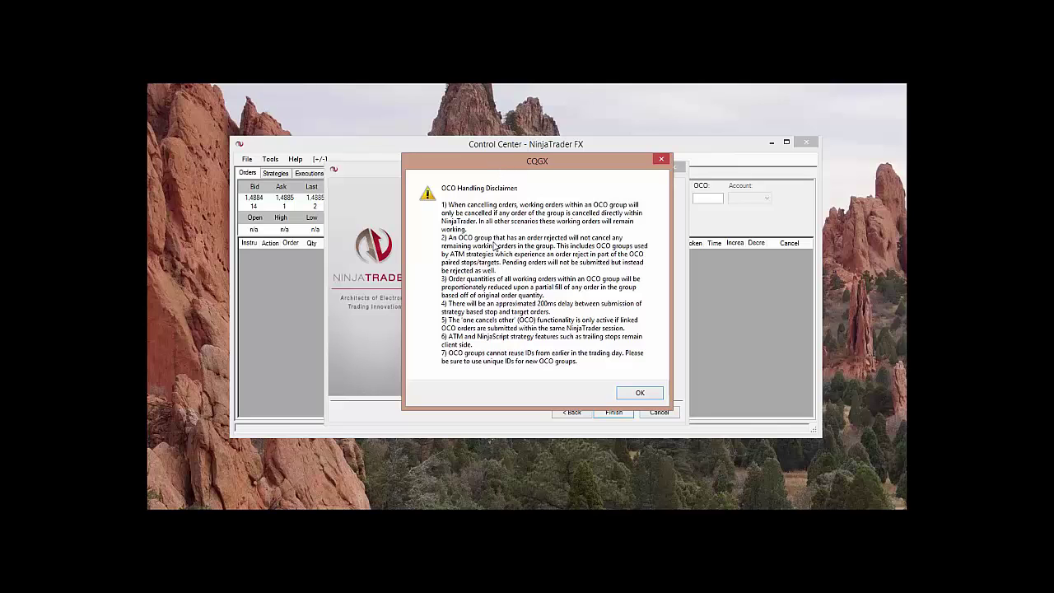
pyautogui.click(638, 394)
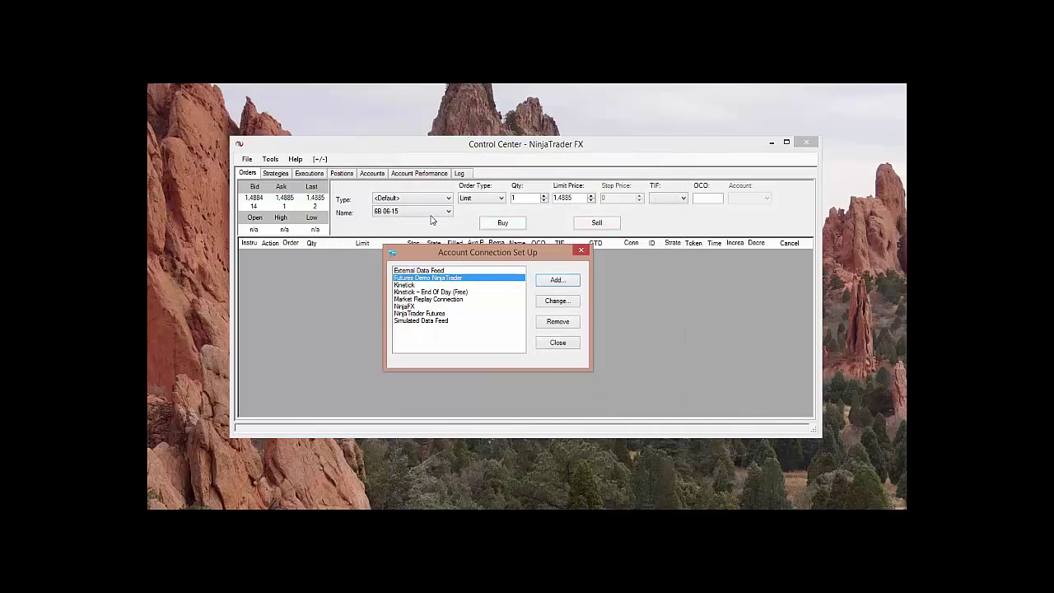
pyautogui.click(557, 344)
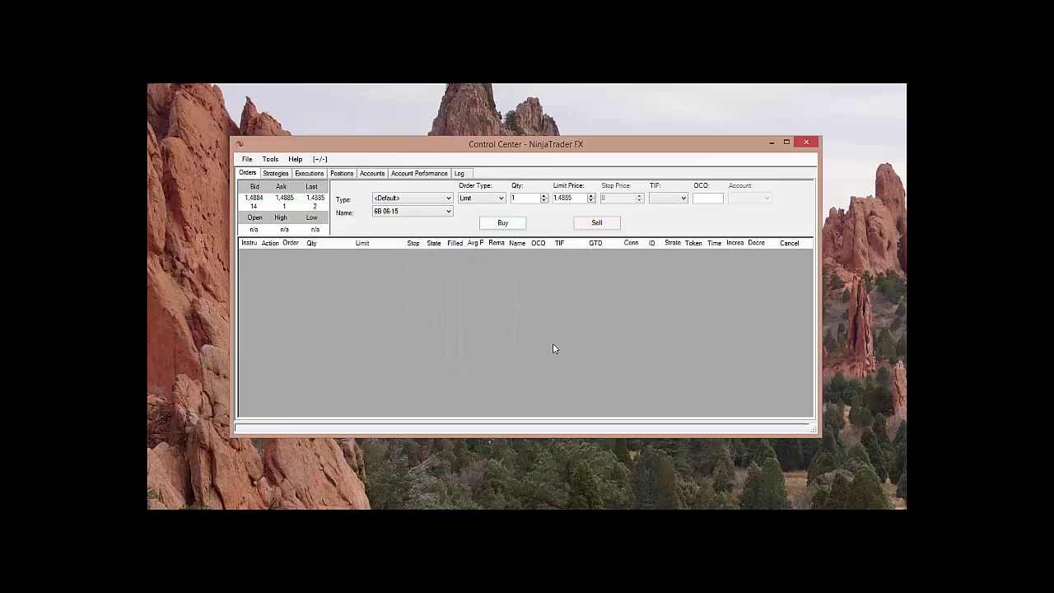
# - Connect to the NinjaTrader Futures account connection
pyautogui.click(249, 161)
pyautogui.moveTo(270, 199)
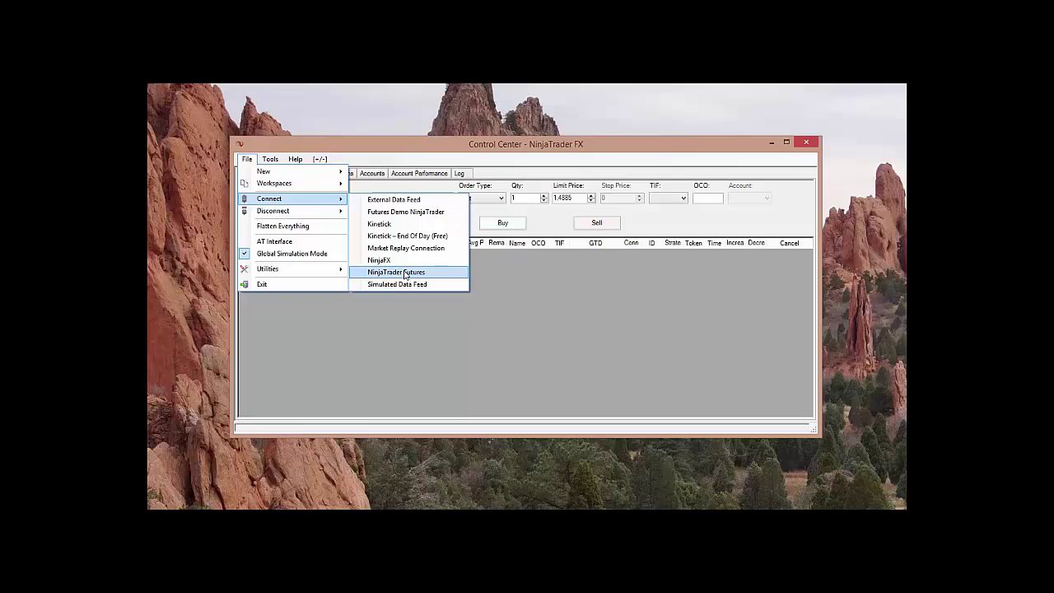
pyautogui.click(439, 268)
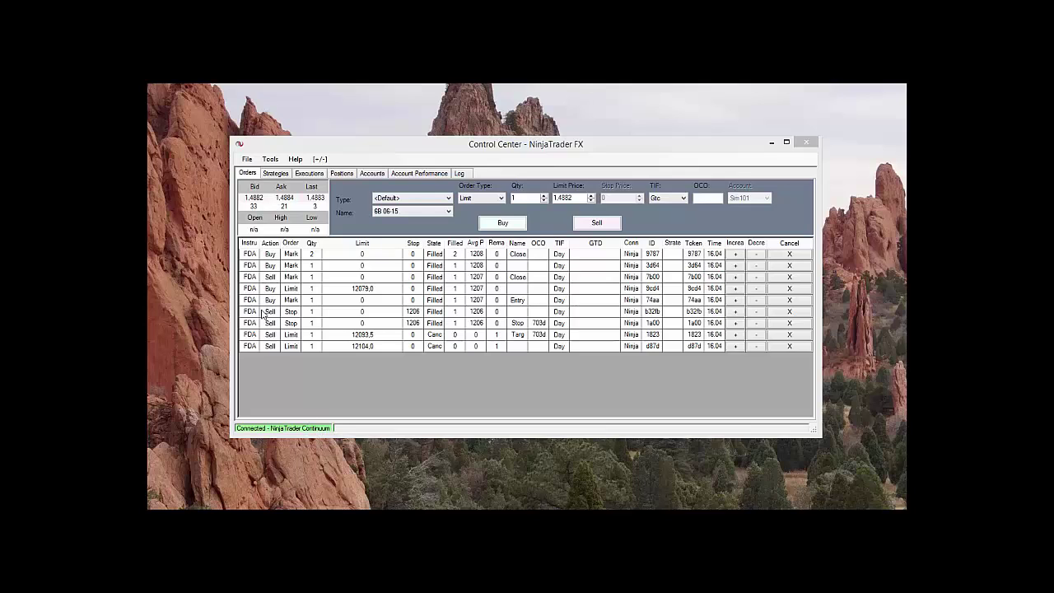
# - Open the Instrument Manager
pyautogui.click(270, 161)
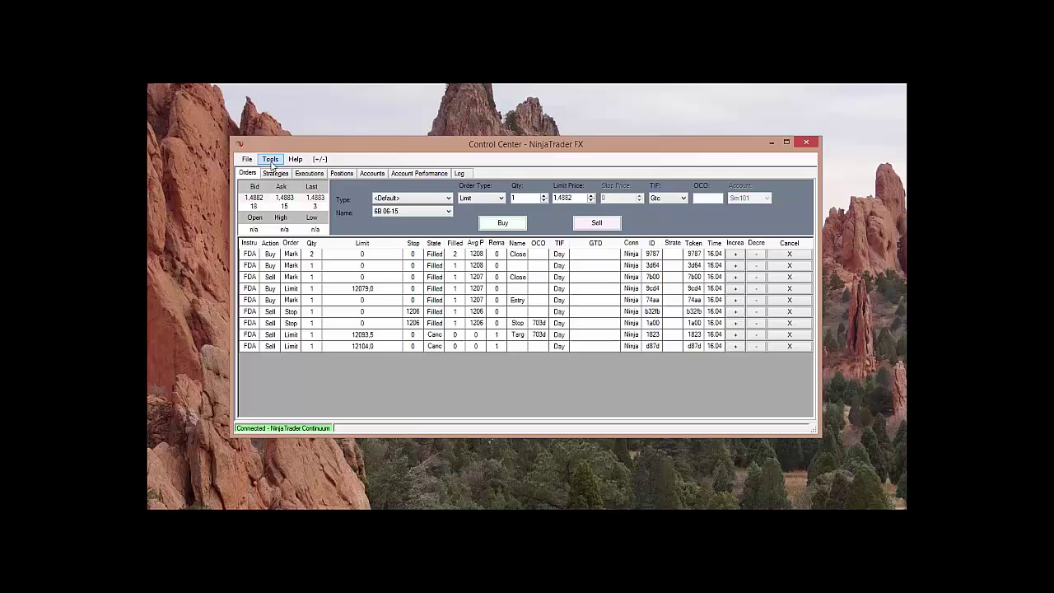
pyautogui.click(274, 174)
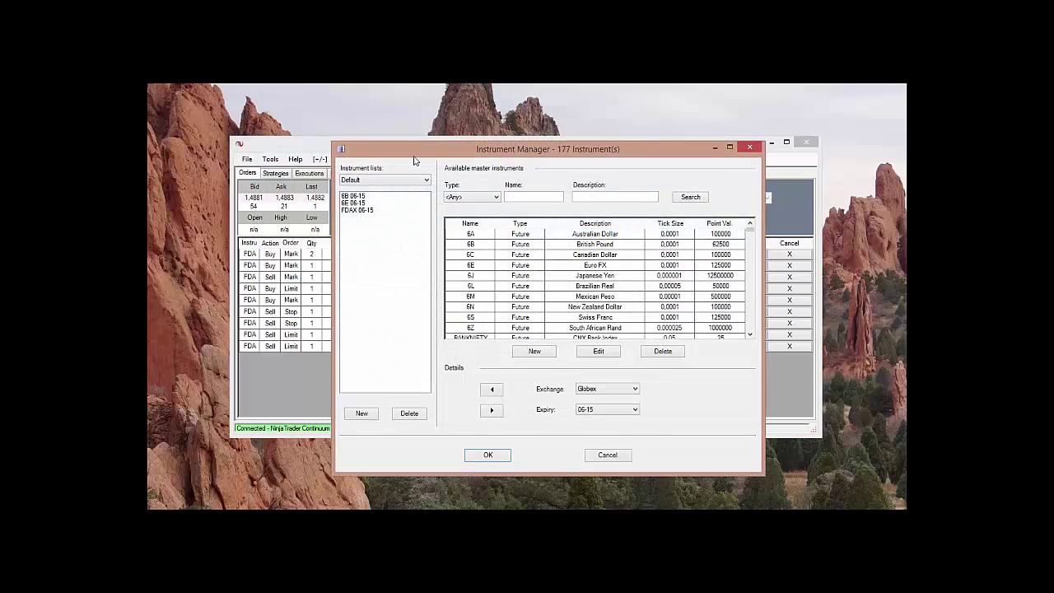
pyautogui.moveTo(414, 155); pyautogui.dragTo(400, 132)
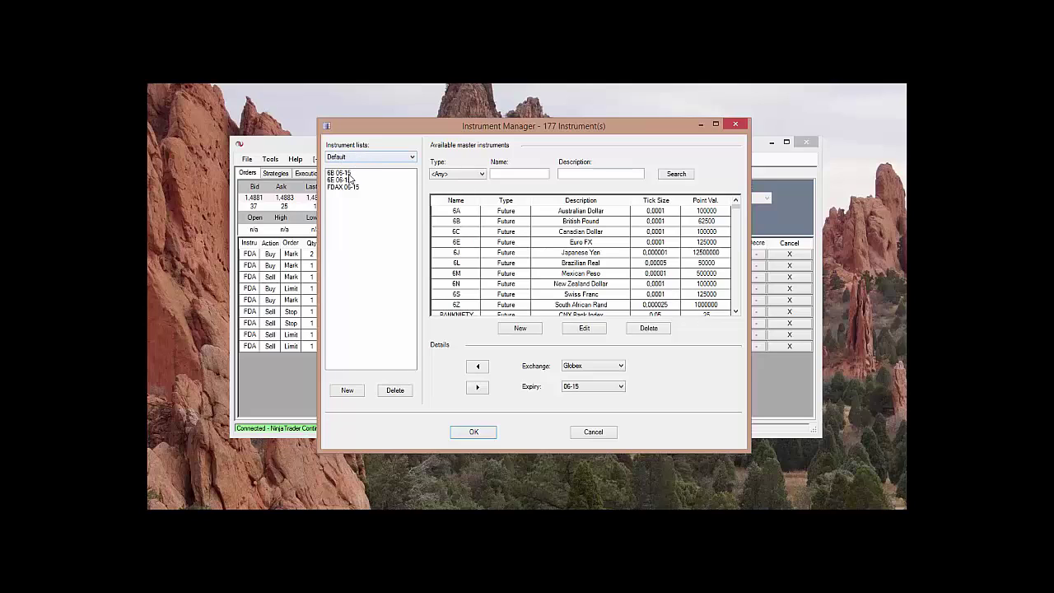
# - Examine the 6B, 6E and FDAX contracts in the Default list against the available master instruments
pyautogui.click(340, 185)
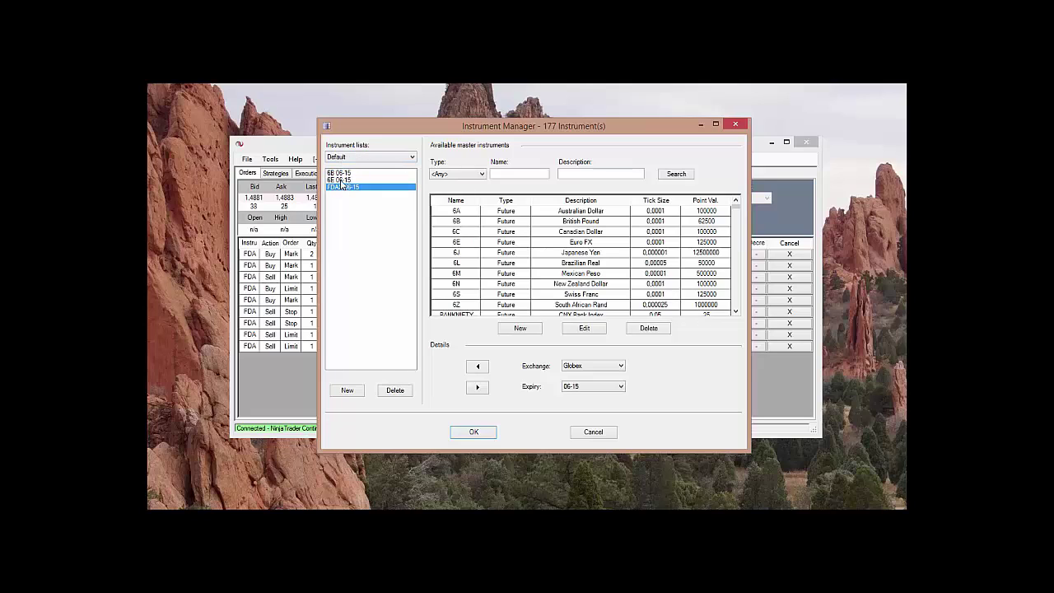
pyautogui.click(340, 174)
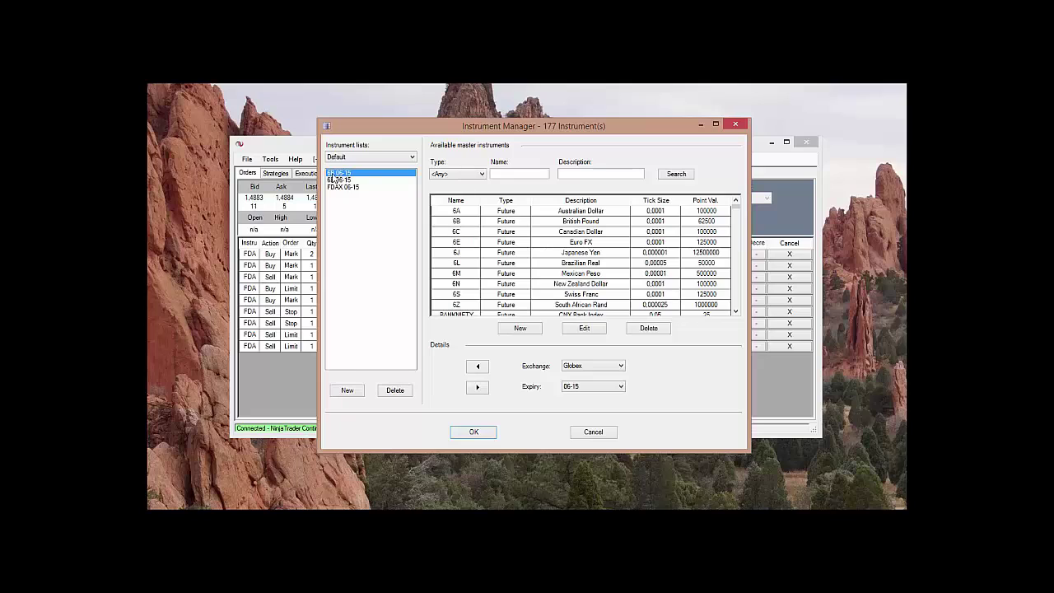
pyautogui.click(457, 222)
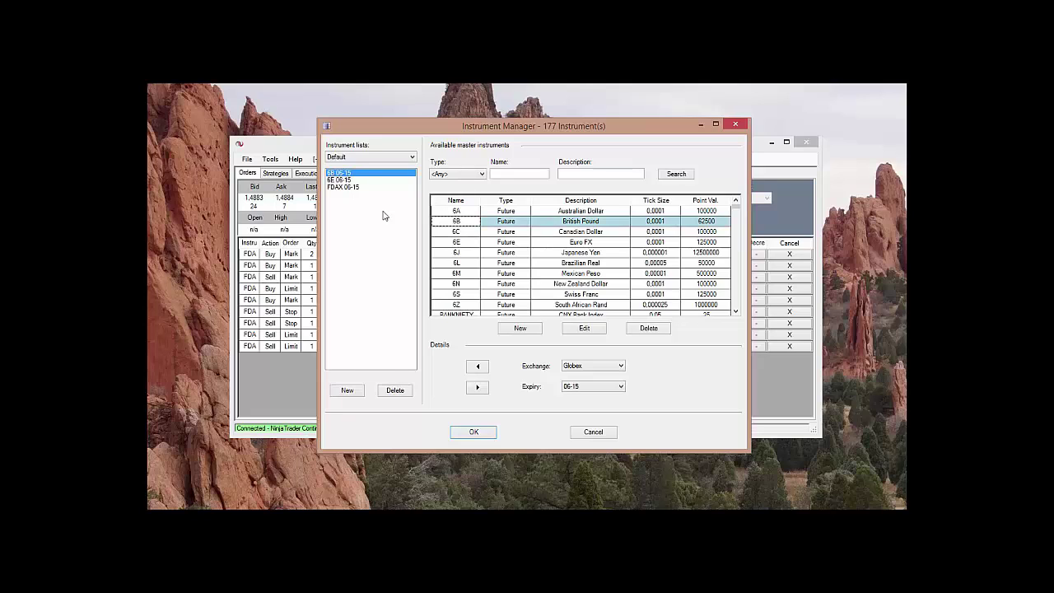
pyautogui.click(340, 180)
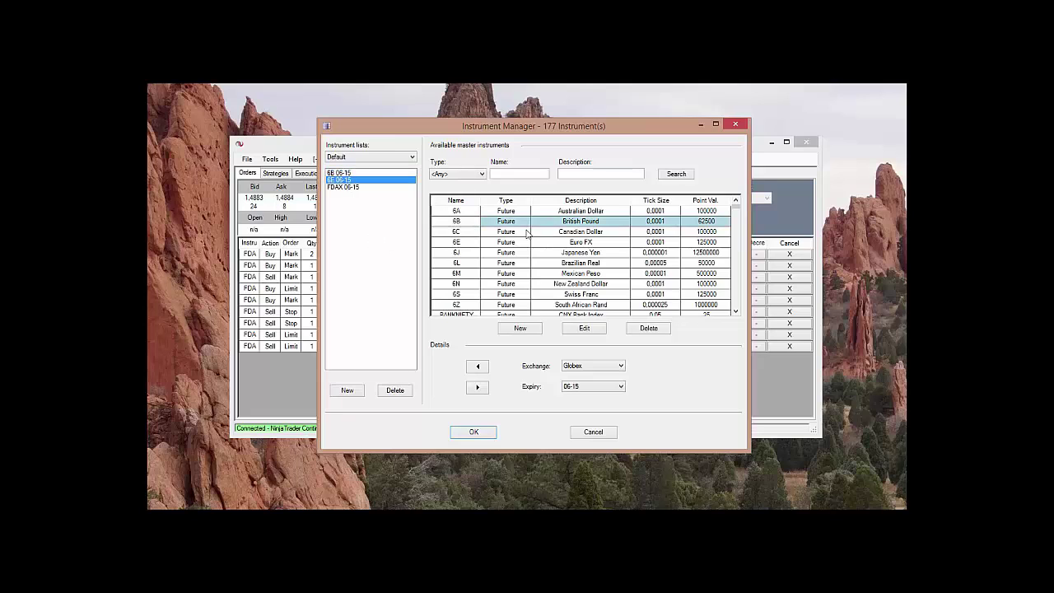
pyautogui.click(565, 242)
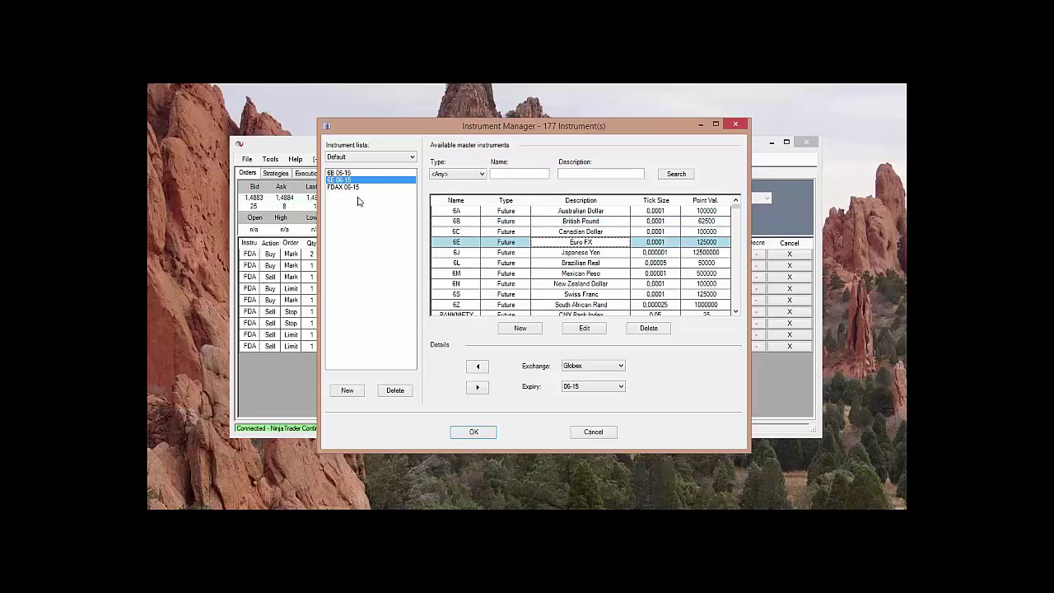
pyautogui.click(354, 187)
pyautogui.click(480, 275)
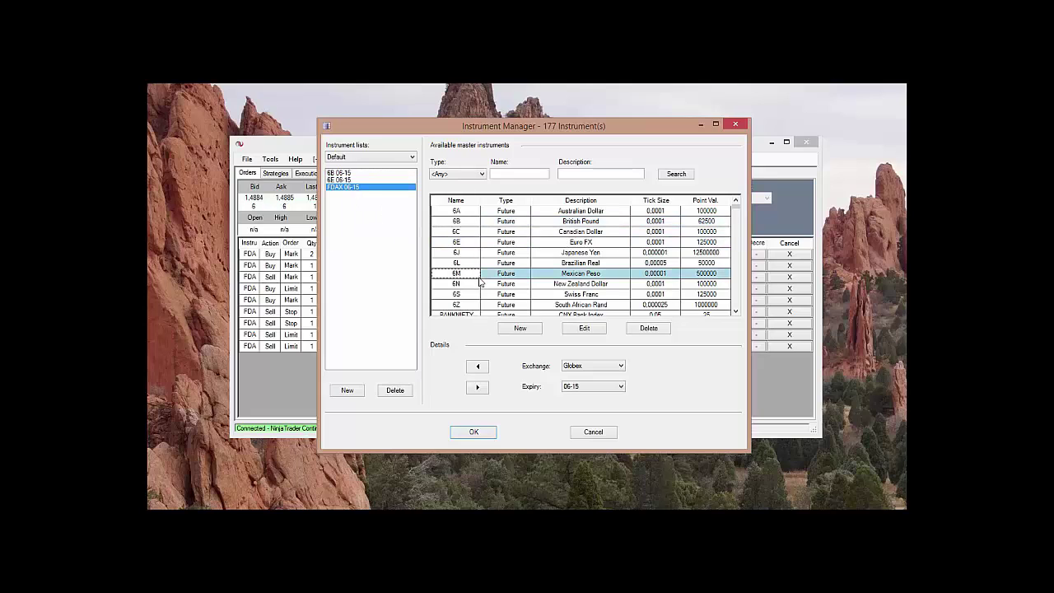
# - Search the master instruments for YM and add its 06-15 contract to the Default list
pyautogui.click(508, 175)
pyautogui.write('YM')
pyautogui.click(677, 176)
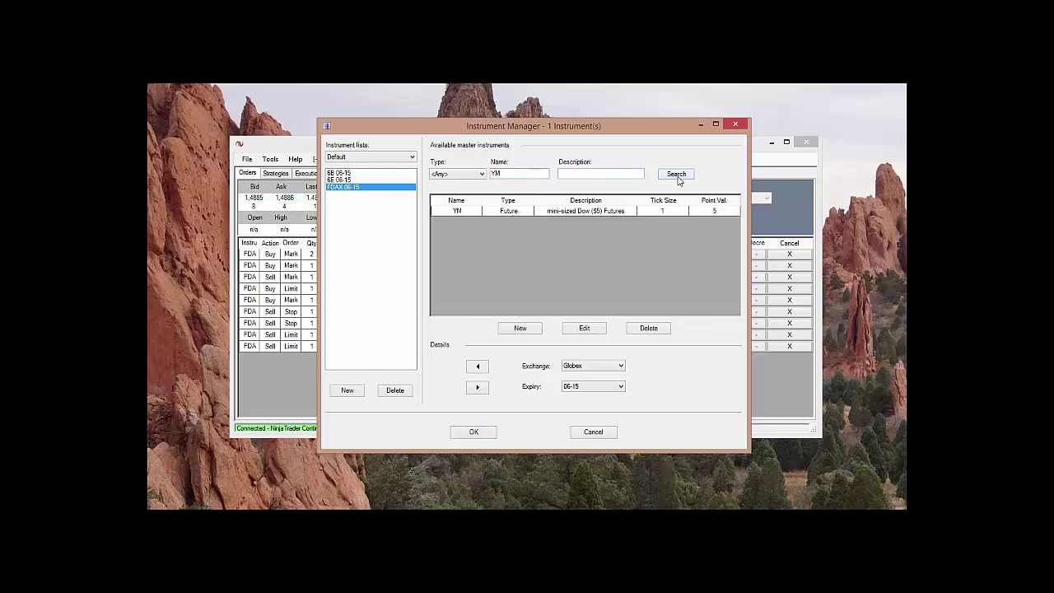
pyautogui.click(553, 215)
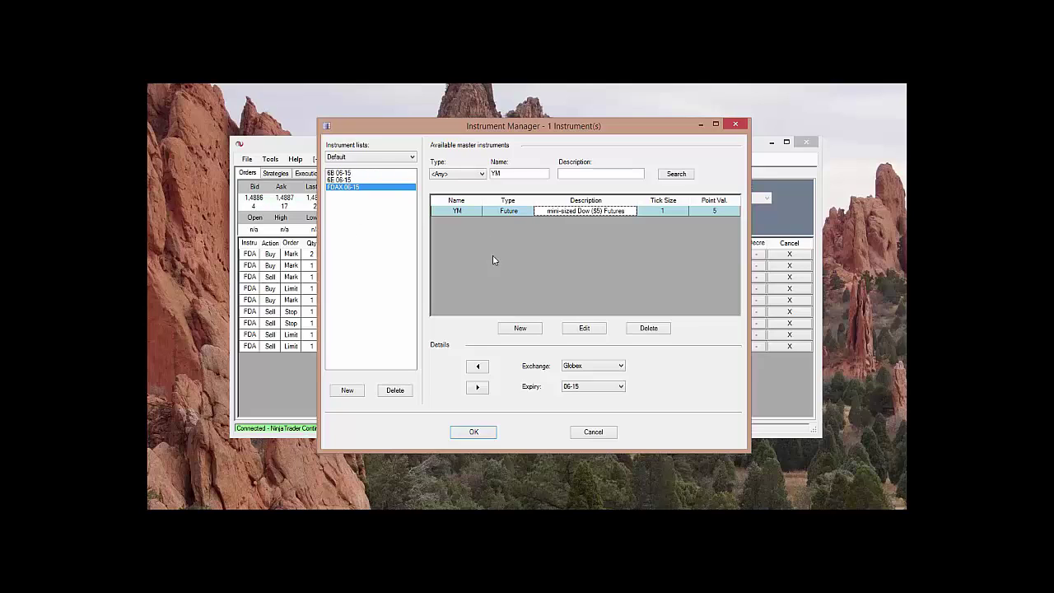
pyautogui.click(477, 367)
pyautogui.click(338, 195)
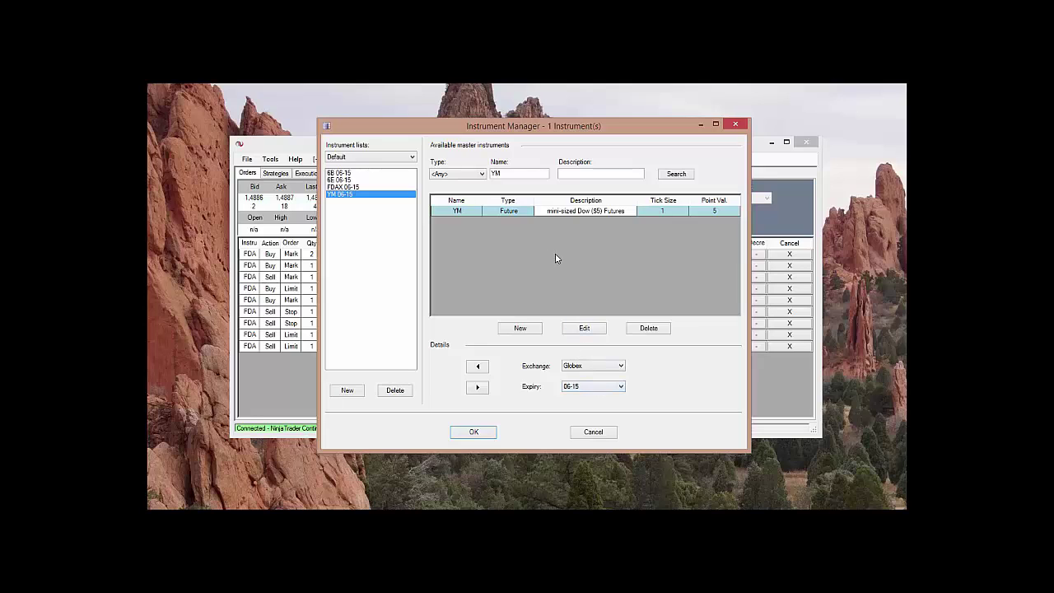
# - Set the expiry to 09-15, add that YM contract to the Default list and save the instrument changes
pyautogui.click(589, 387)
pyautogui.click(580, 474)
pyautogui.click(477, 368)
pyautogui.click(339, 201)
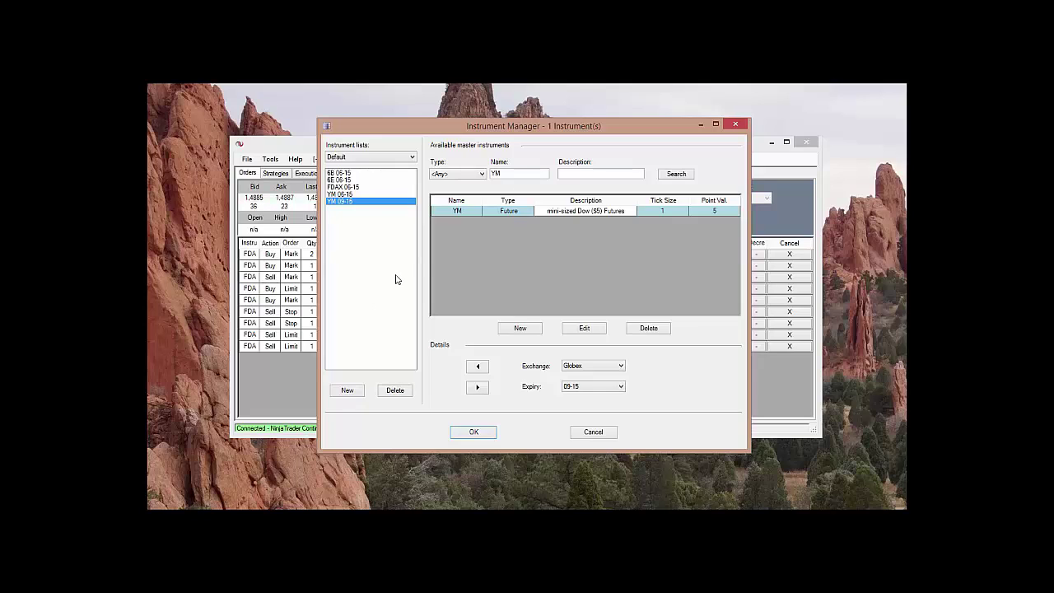
pyautogui.click(472, 433)
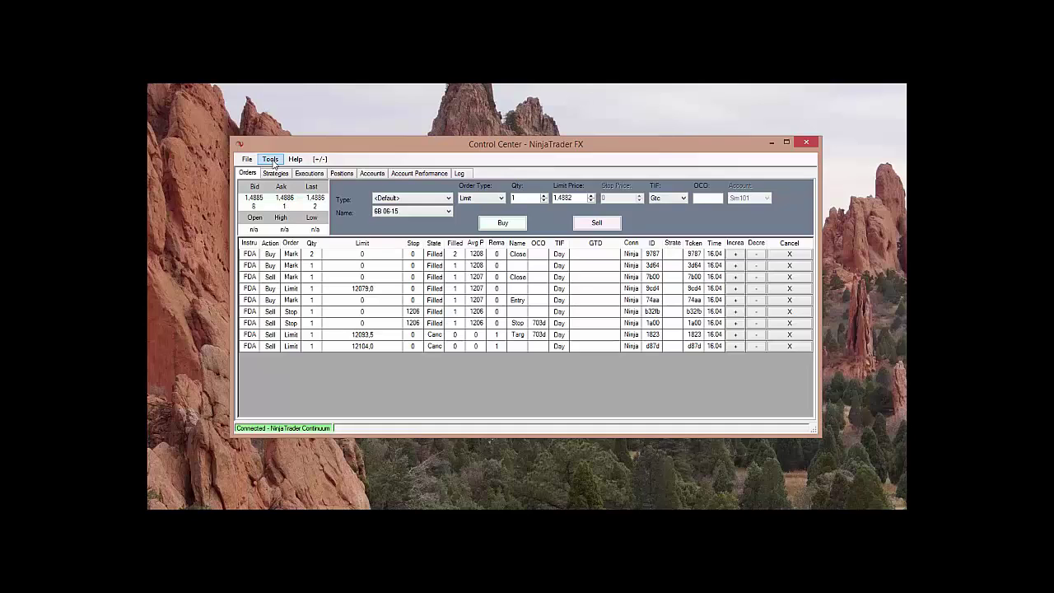
# - In the general program options, switch off order placement confirmation and switch on applying commission to PnL calculations
pyautogui.click(271, 160)
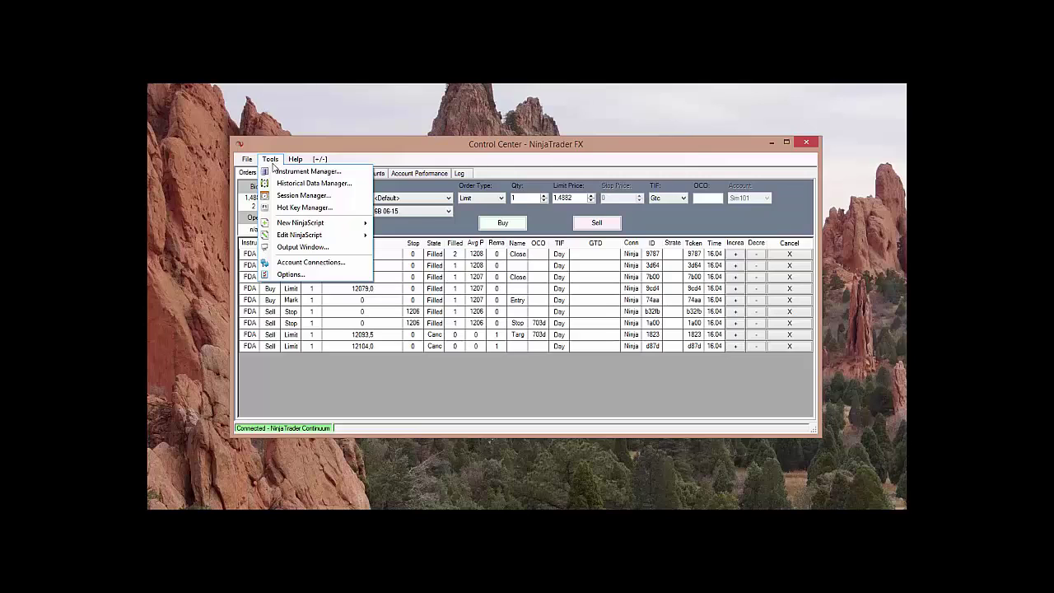
pyautogui.click(289, 279)
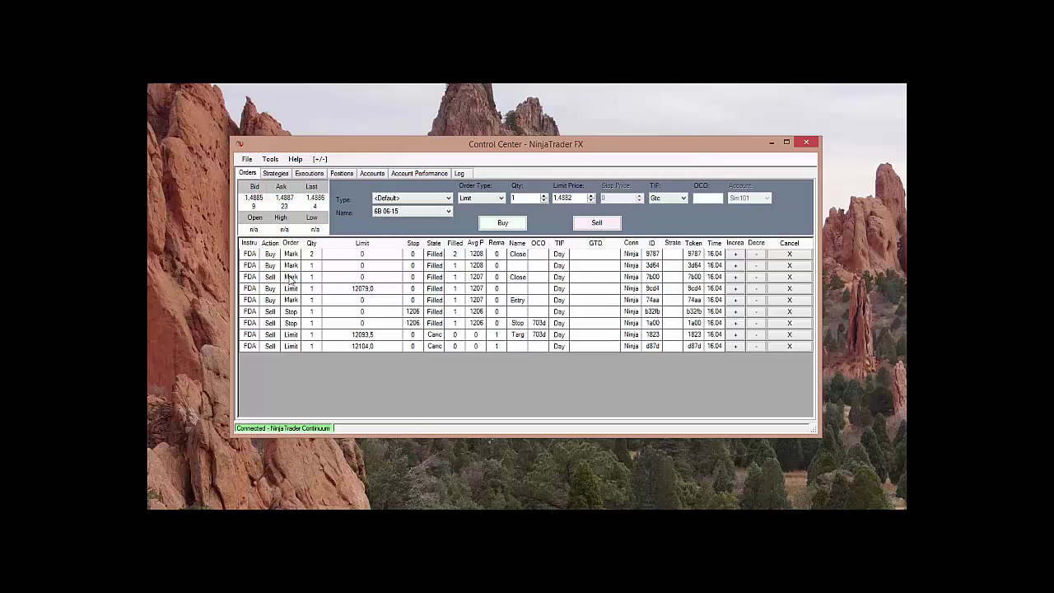
pyautogui.moveTo(467, 190); pyautogui.dragTo(383, 167)
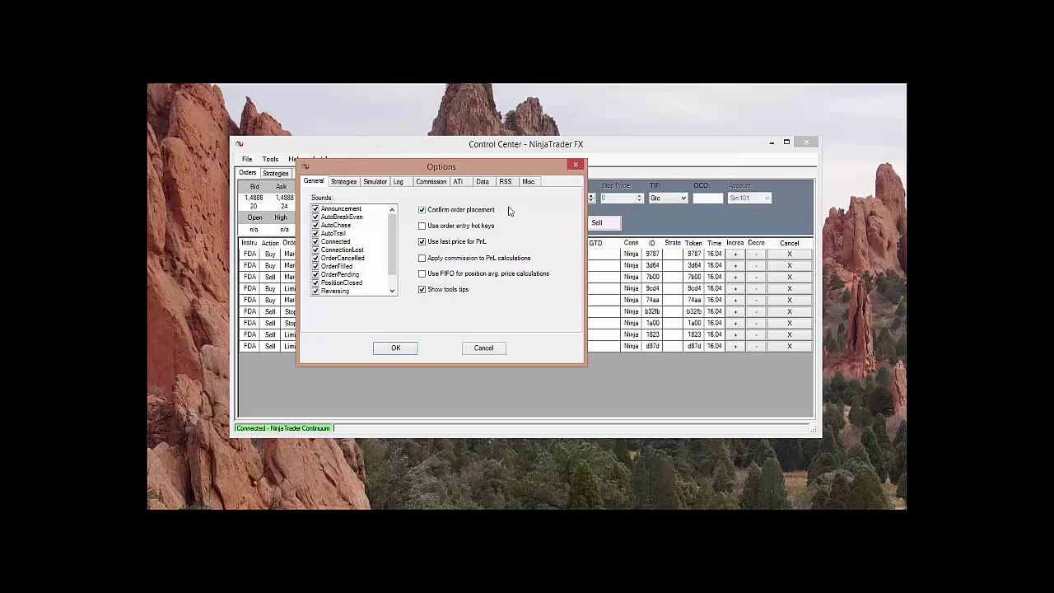
pyautogui.click(421, 210)
pyautogui.click(421, 258)
# - Look through the futures entries in the commission options to find the Simulator provider
pyautogui.click(432, 182)
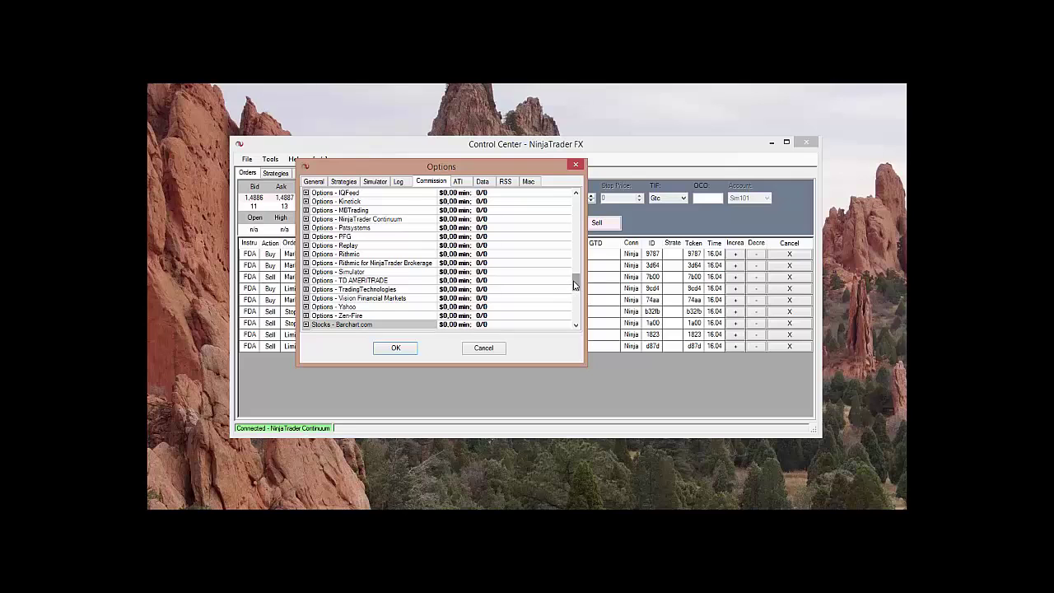
pyautogui.moveTo(575, 283); pyautogui.dragTo(585, 238)
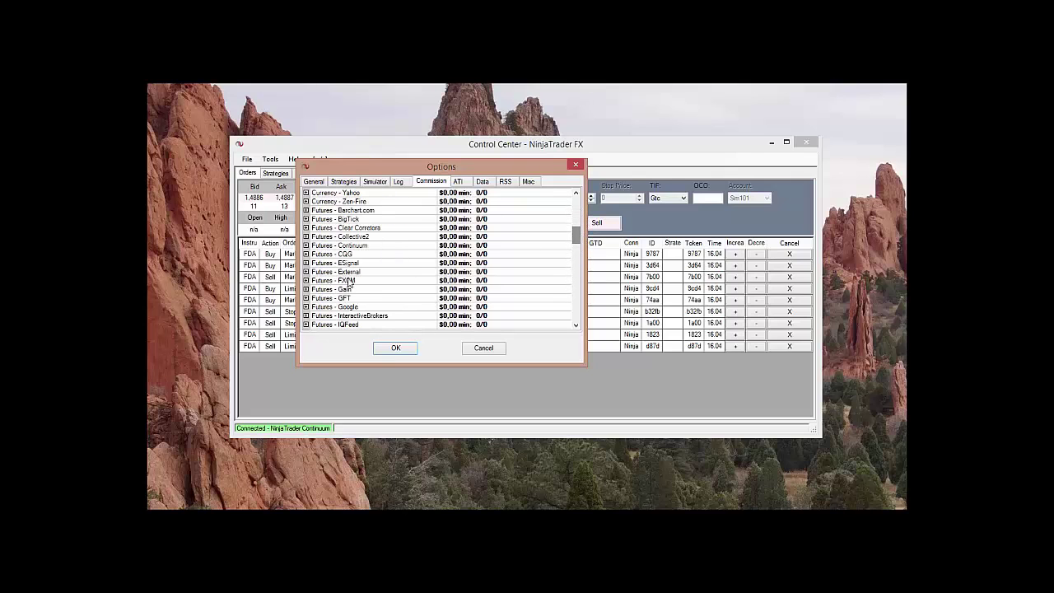
pyautogui.click(323, 281)
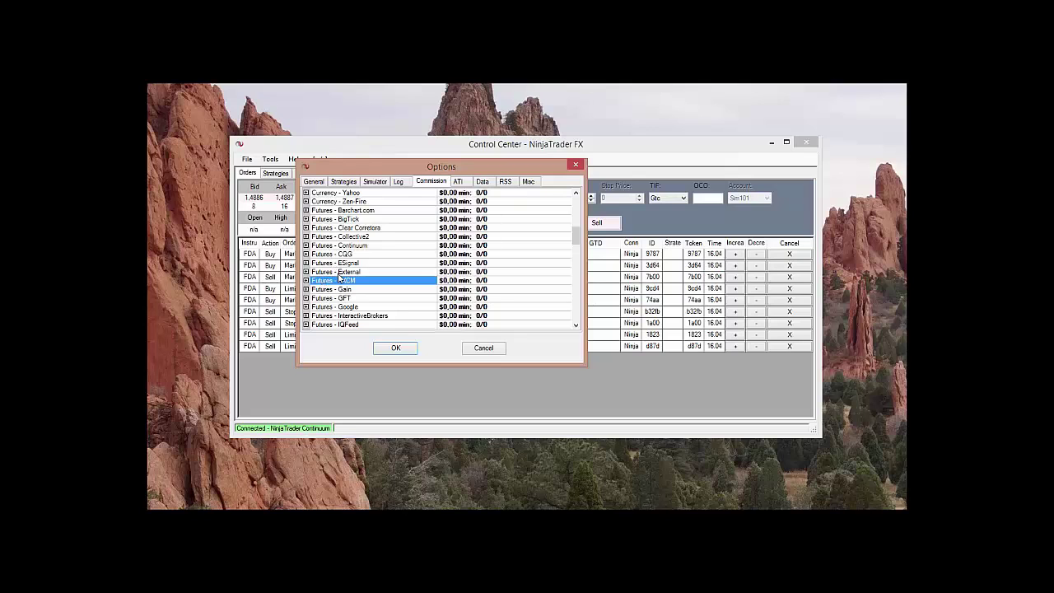
pyautogui.scroll(-2, 344, 283)
pyautogui.scroll(-9, 344, 281)
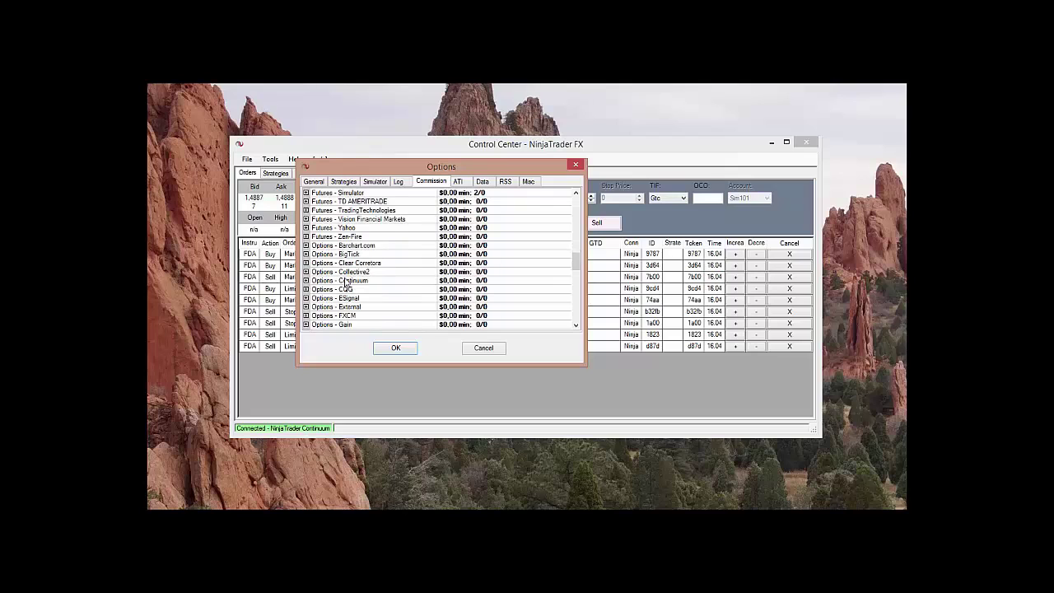
pyautogui.scroll(11, 346, 280)
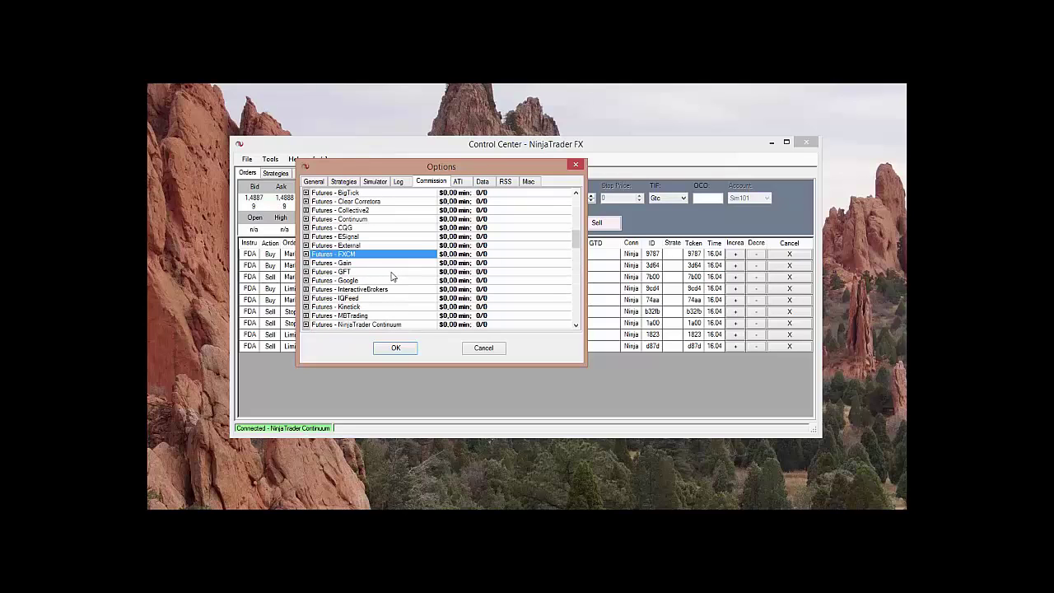
pyautogui.scroll(1, 389, 287)
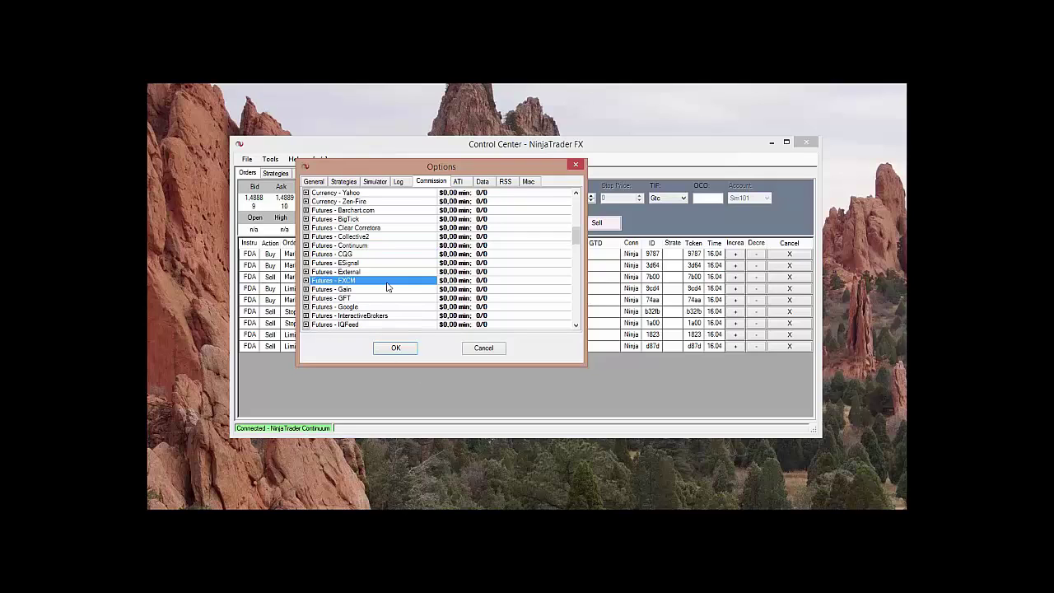
pyautogui.scroll(1, 354, 255)
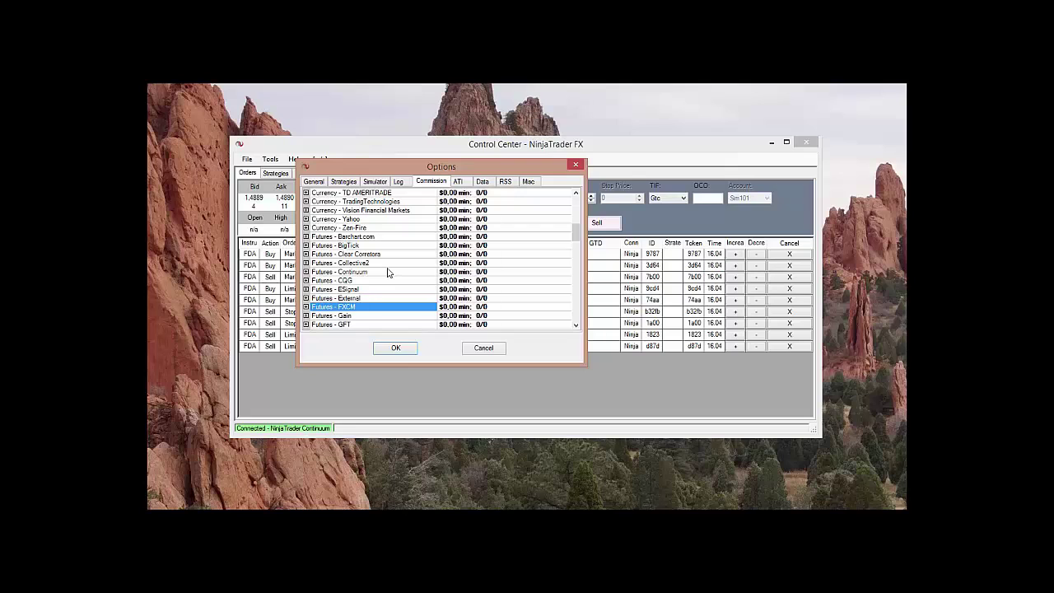
pyautogui.scroll(-2, 388, 272)
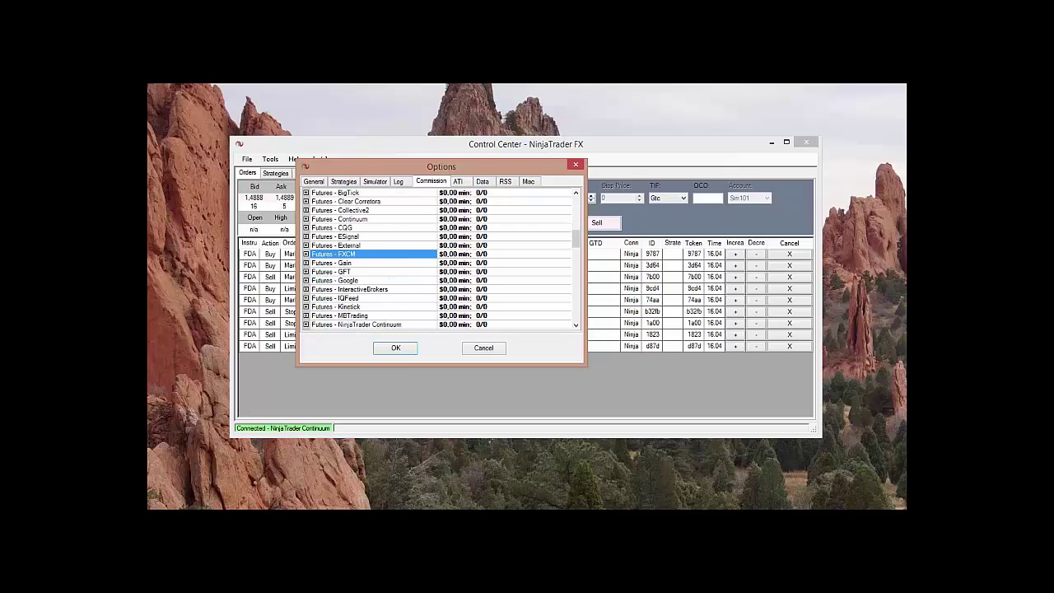
pyautogui.scroll(-3, 436, 259)
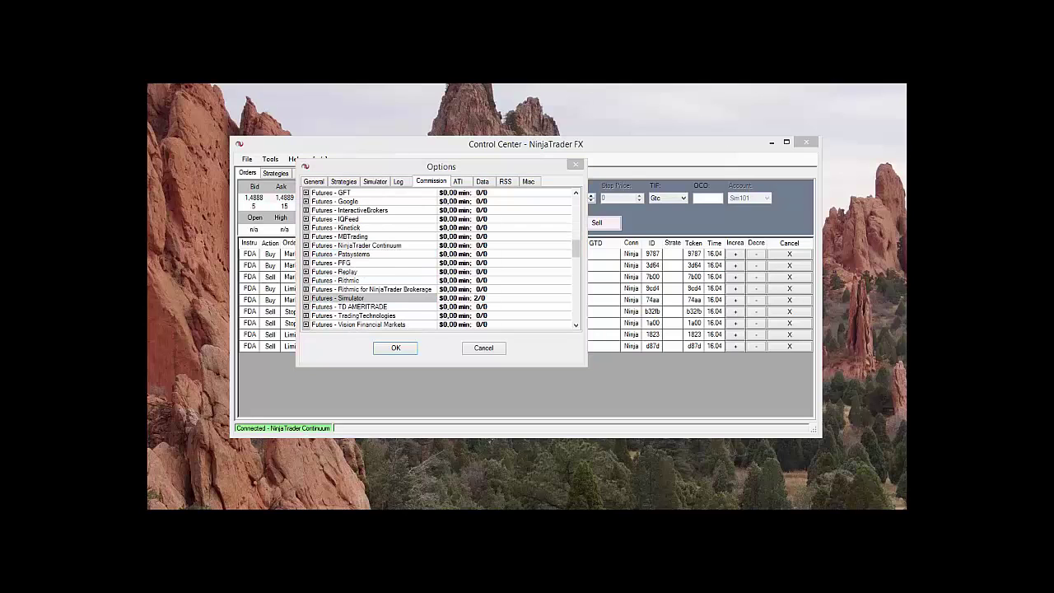
# - Expand Futures - Simulator and open its commission levels for editing
pyautogui.click(329, 298)
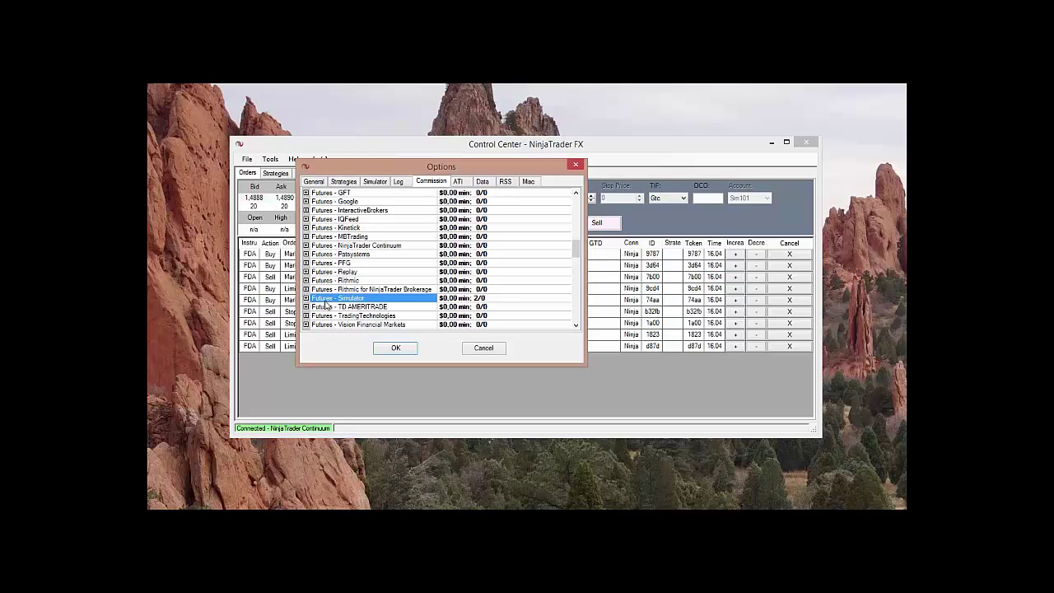
pyautogui.click(305, 298)
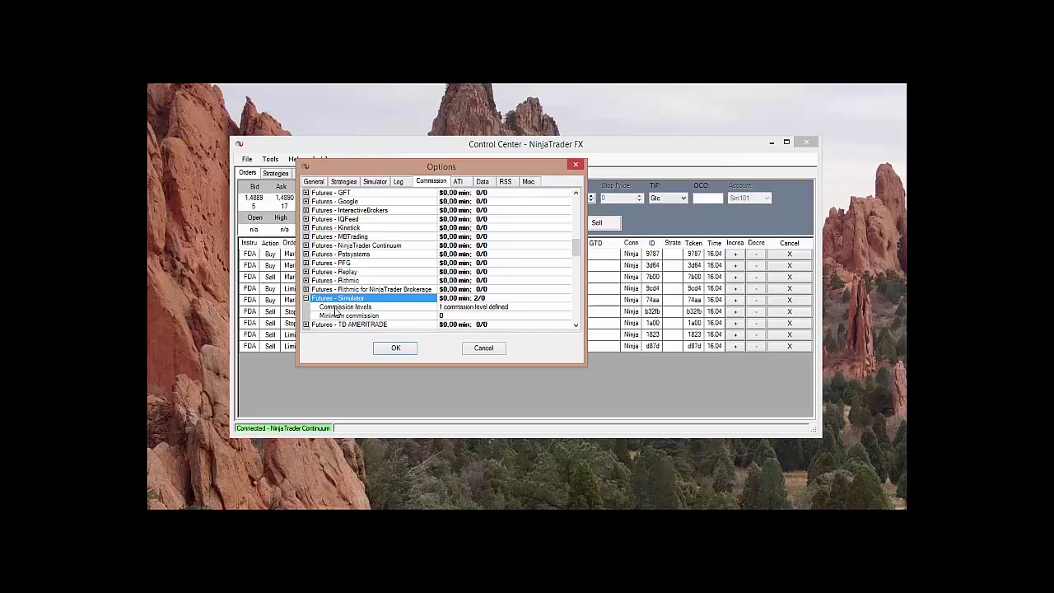
pyautogui.click(448, 307)
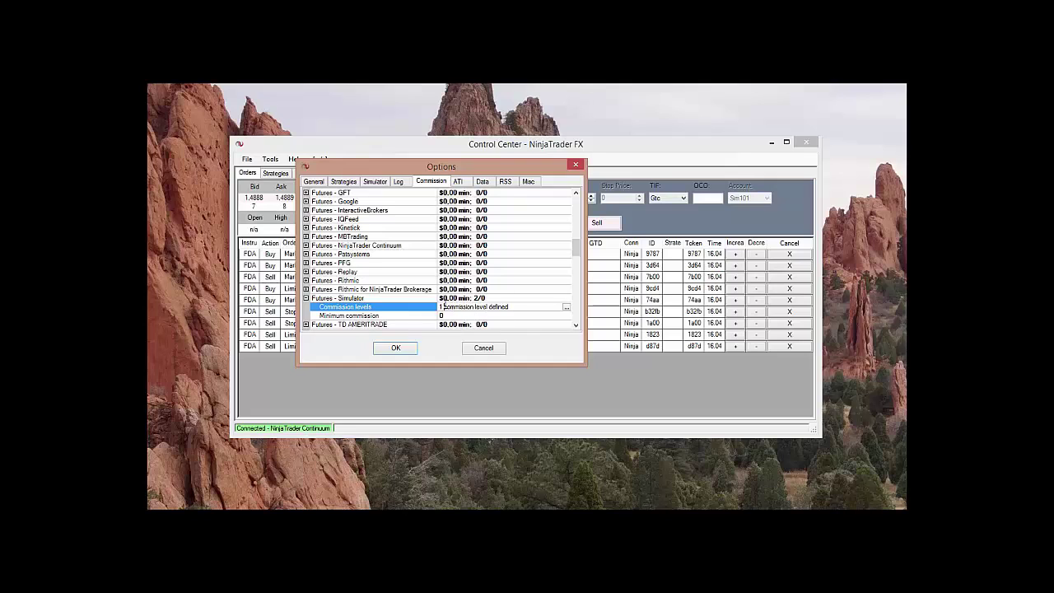
pyautogui.click(565, 312)
pyautogui.moveTo(388, 164); pyautogui.dragTo(590, 163)
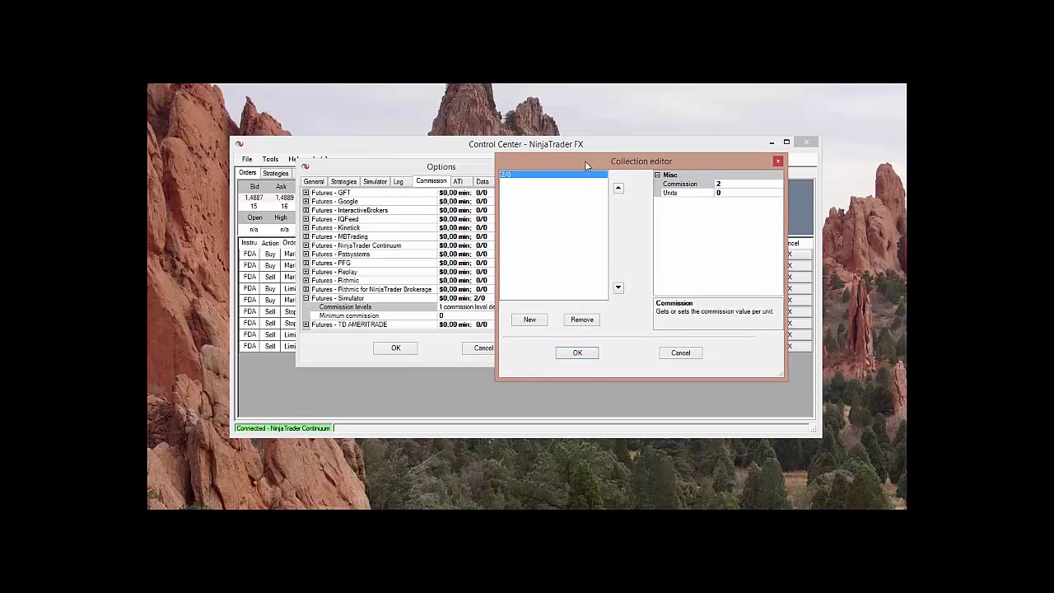
# - Review the commission value per unit of the simulator level, then accept the level and save the options
pyautogui.click(738, 184)
pyautogui.click(705, 215)
pyautogui.click(726, 186)
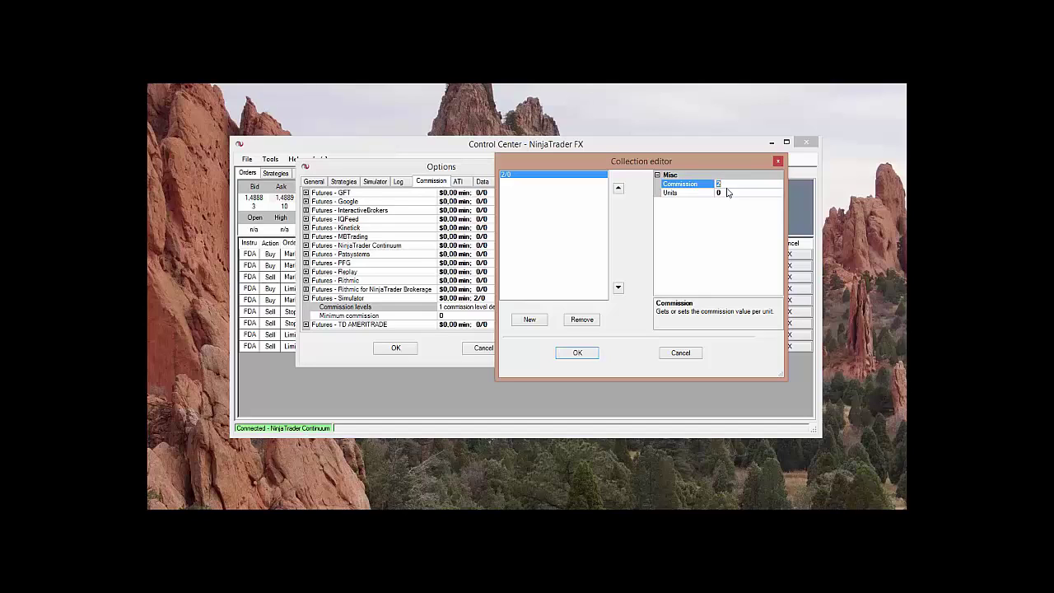
pyautogui.click(716, 229)
pyautogui.click(586, 354)
pyautogui.click(396, 349)
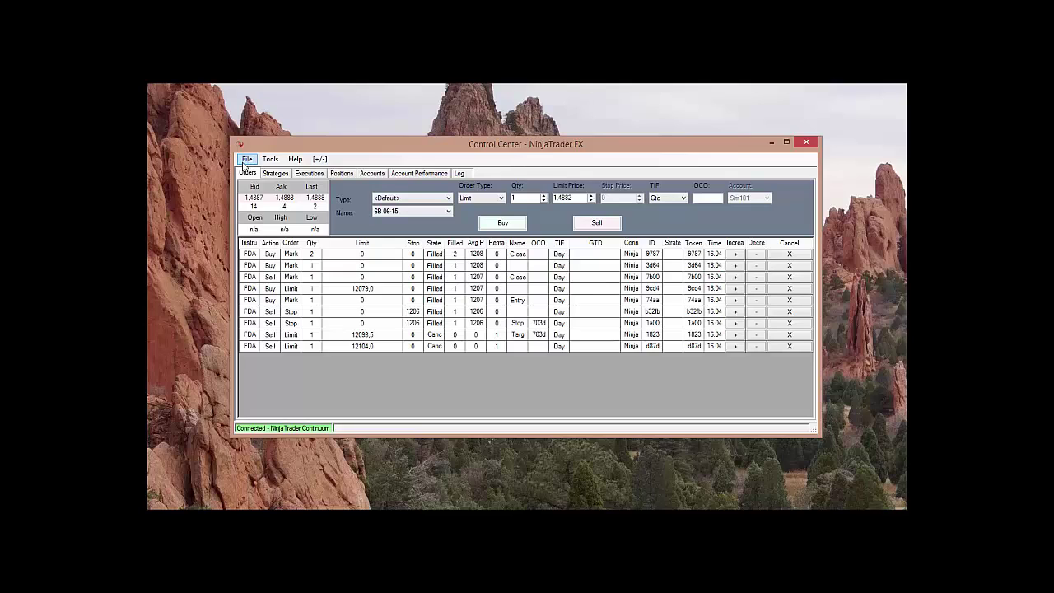
# - Create a new chart and add YM 06-15 from the Default list as its data series
pyautogui.click(246, 161)
pyautogui.moveTo(262, 172)
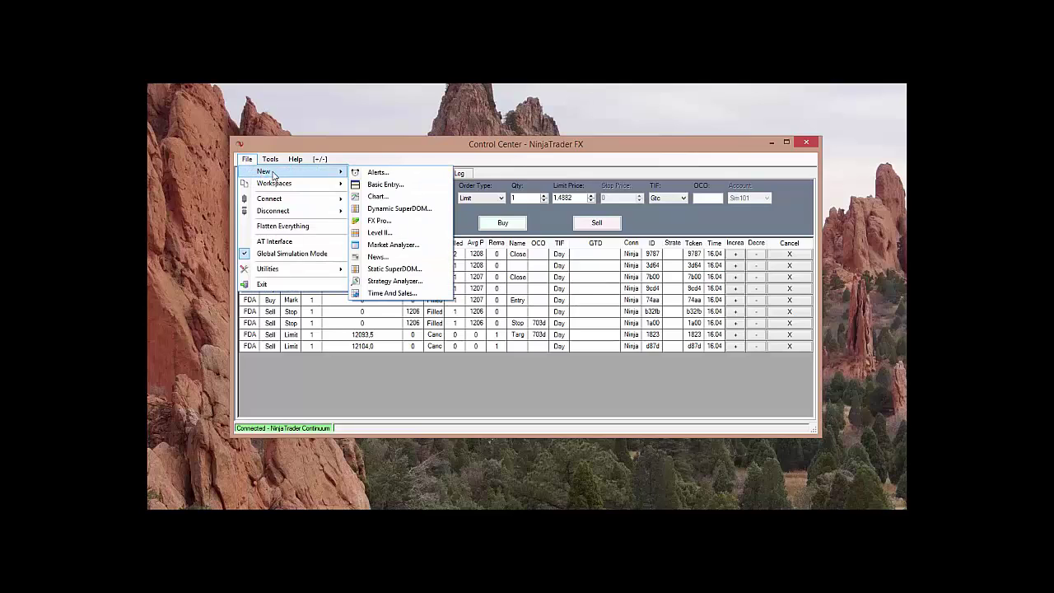
pyautogui.click(377, 196)
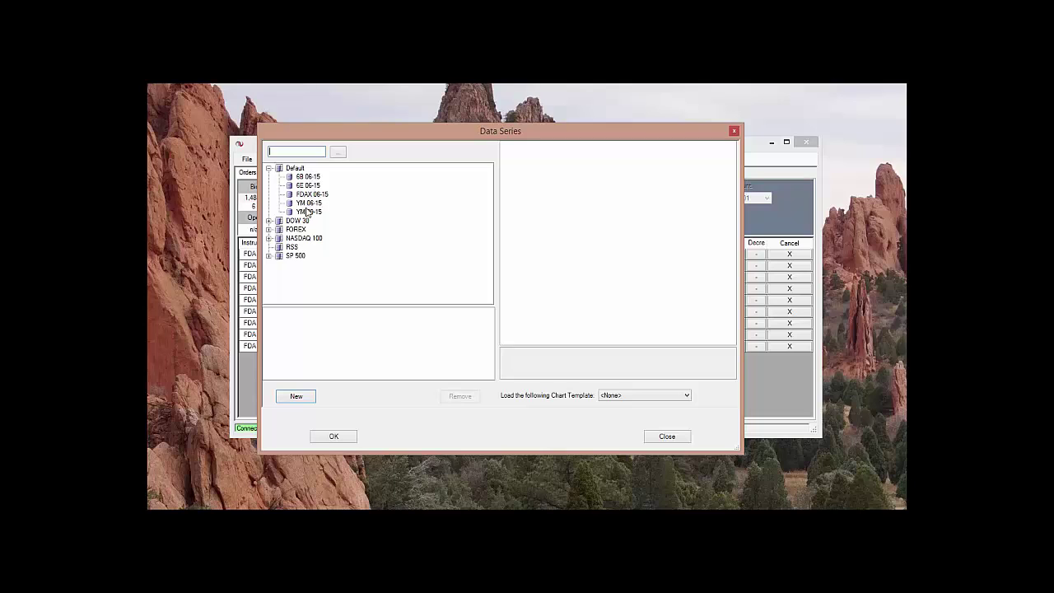
pyautogui.click(309, 203)
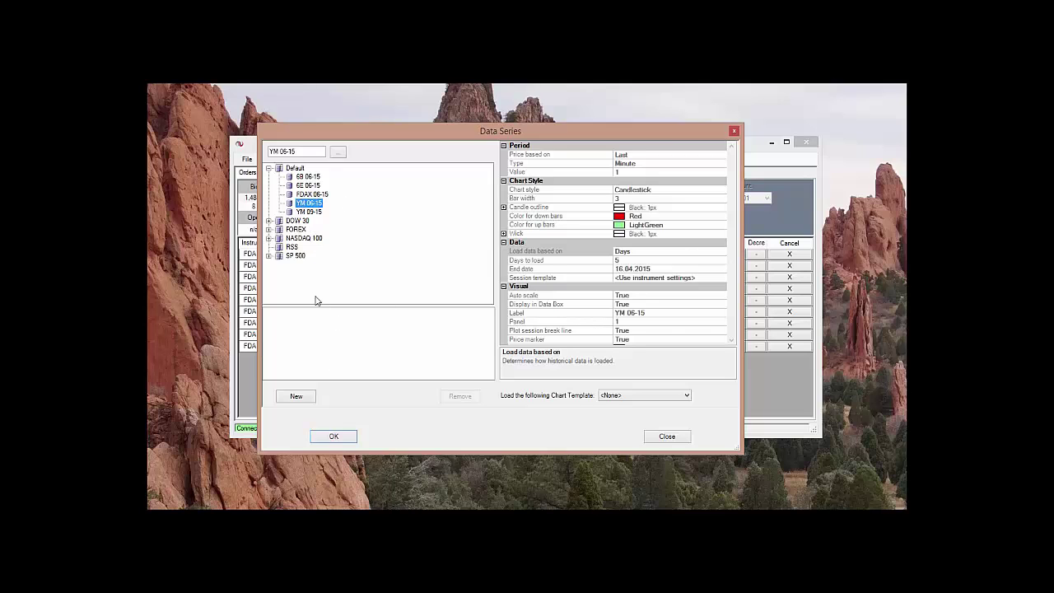
pyautogui.click(295, 398)
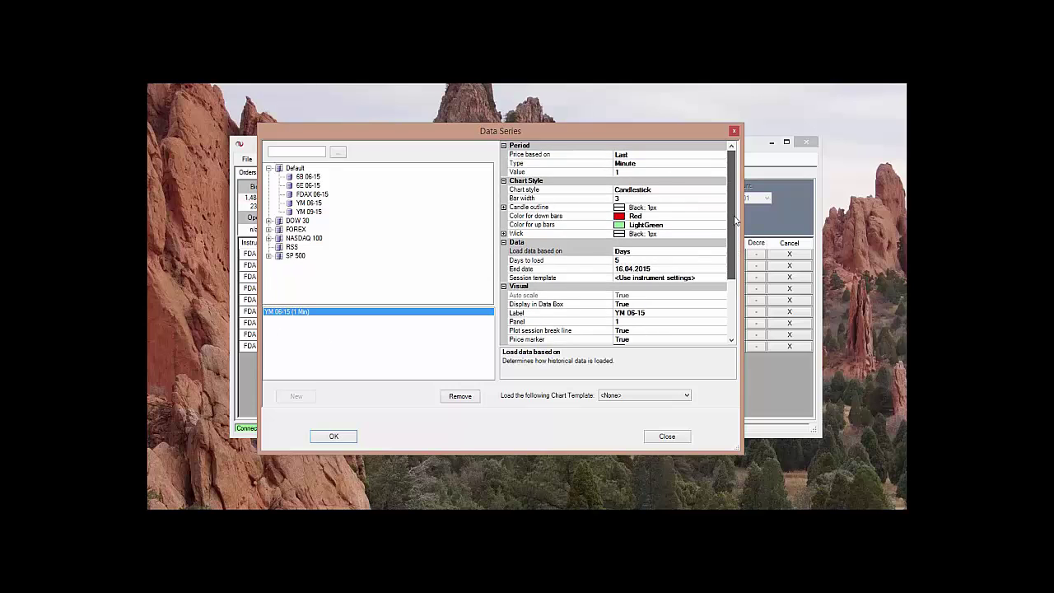
# - Set the YM 06-15 series to 20 days of data and a 15-minute period, and generate the chart
pyautogui.moveTo(737, 221); pyautogui.dragTo(621, 191)
pyautogui.click(678, 339)
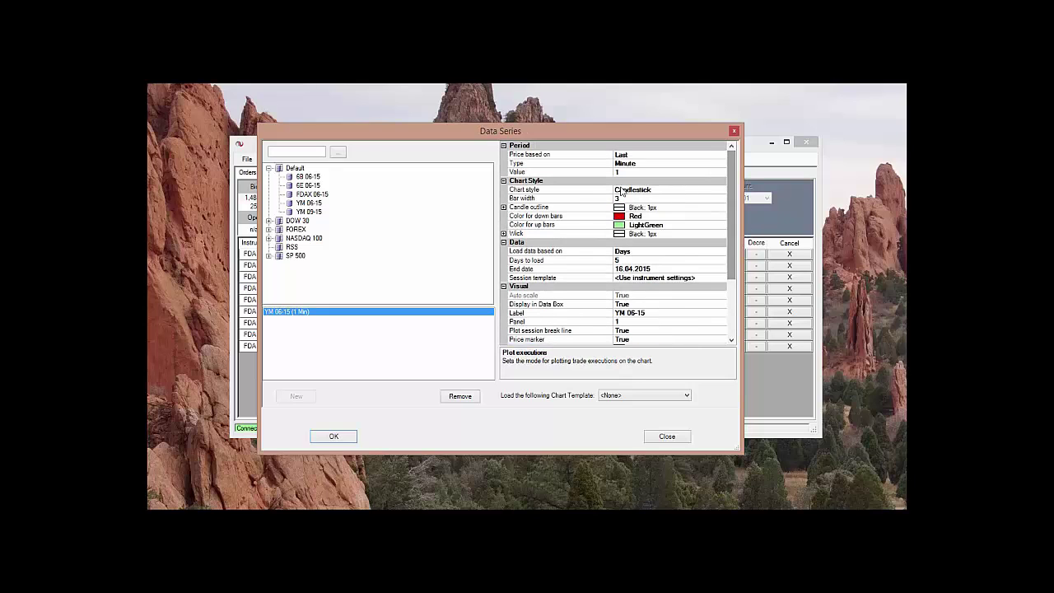
pyautogui.click(539, 261)
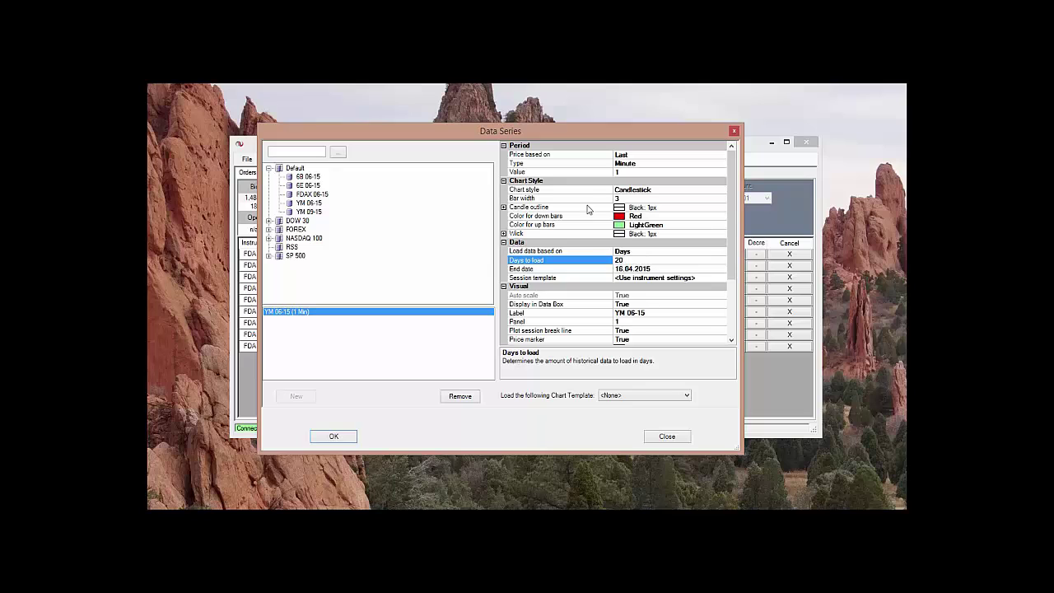
pyautogui.click(617, 172)
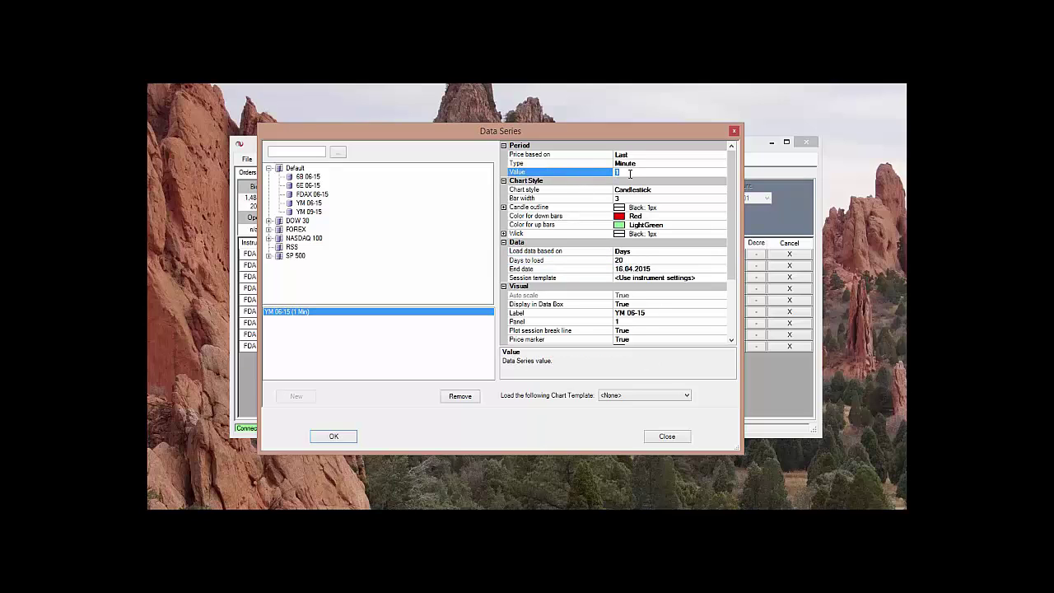
pyautogui.click(334, 437)
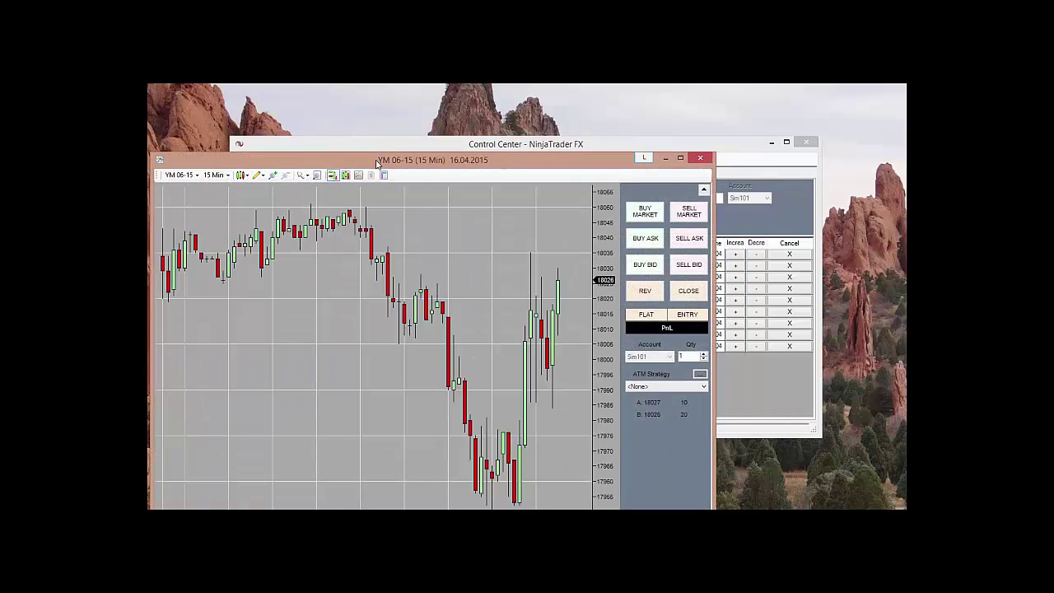
# - Reposition the YM chart window so it is fully in view and hide its chart trader
pyautogui.moveTo(376, 148); pyautogui.dragTo(431, 96)
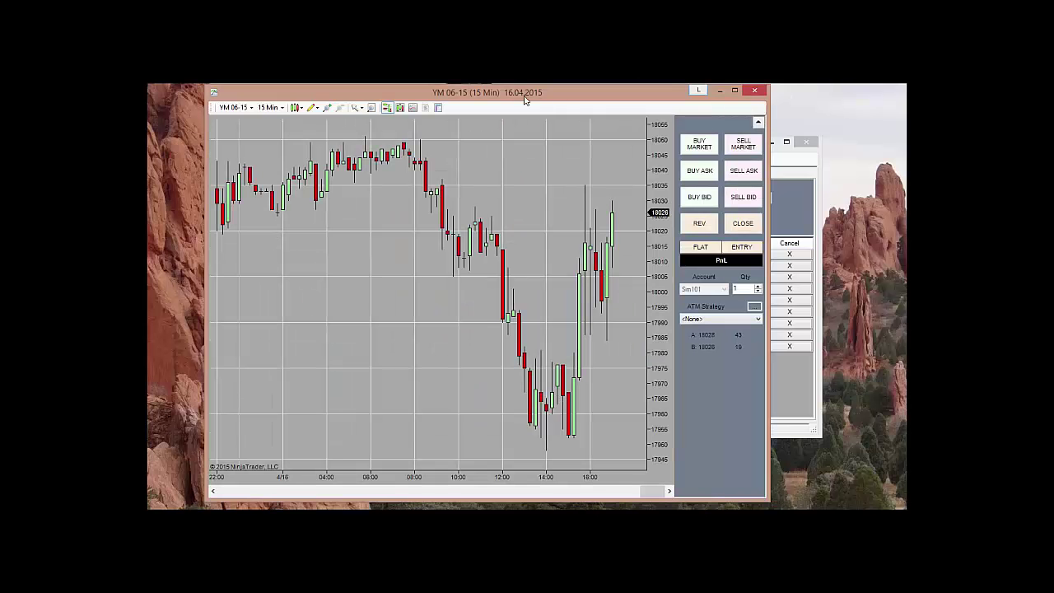
pyautogui.moveTo(527, 102); pyautogui.dragTo(501, 107)
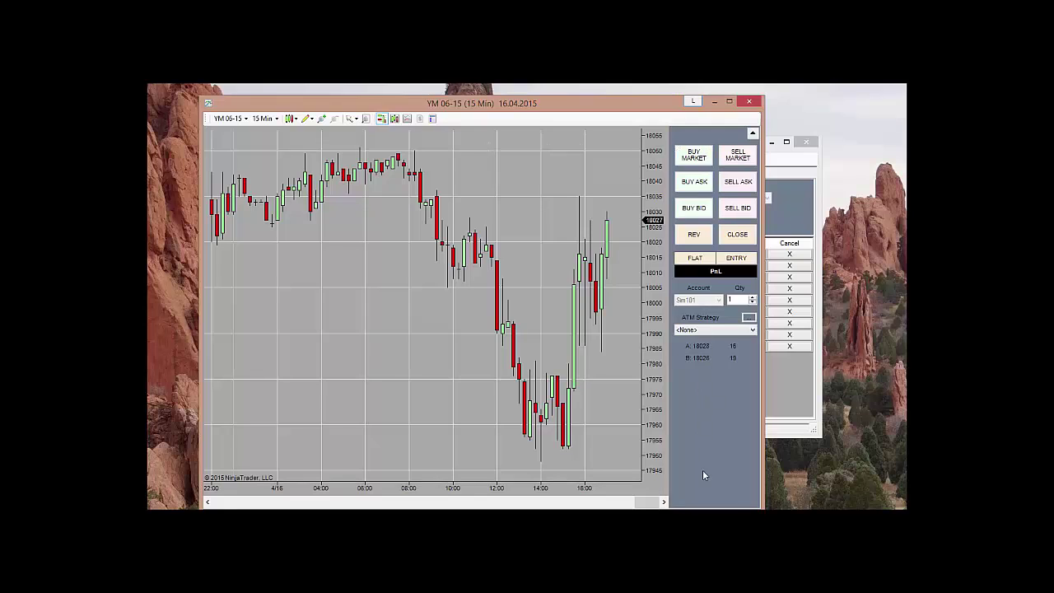
pyautogui.click(381, 119)
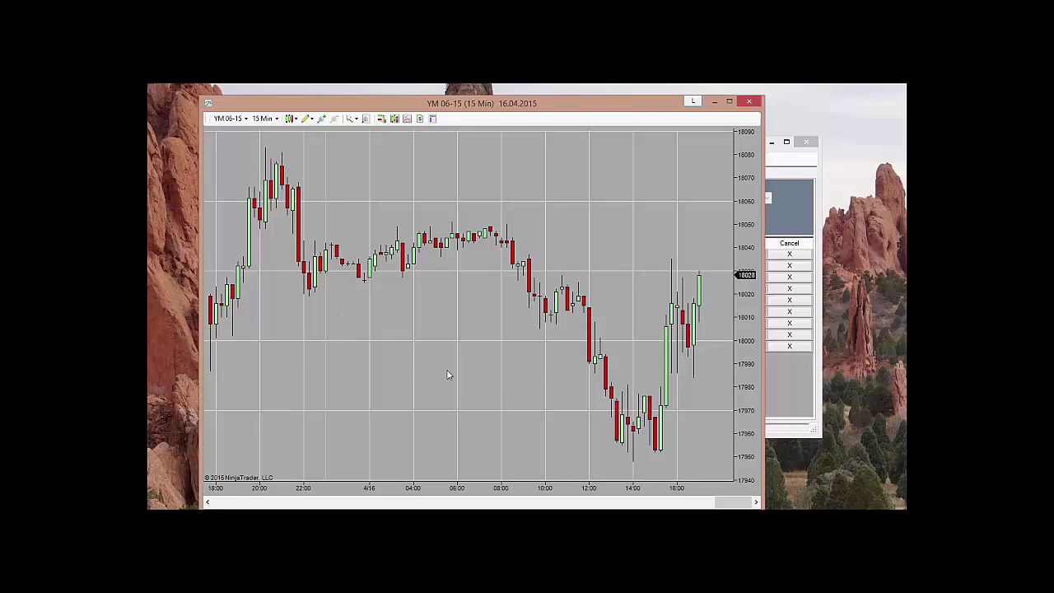
# - Open the YM chart's properties and apply a right side margin of 4
pyautogui.rightClick(336, 183)
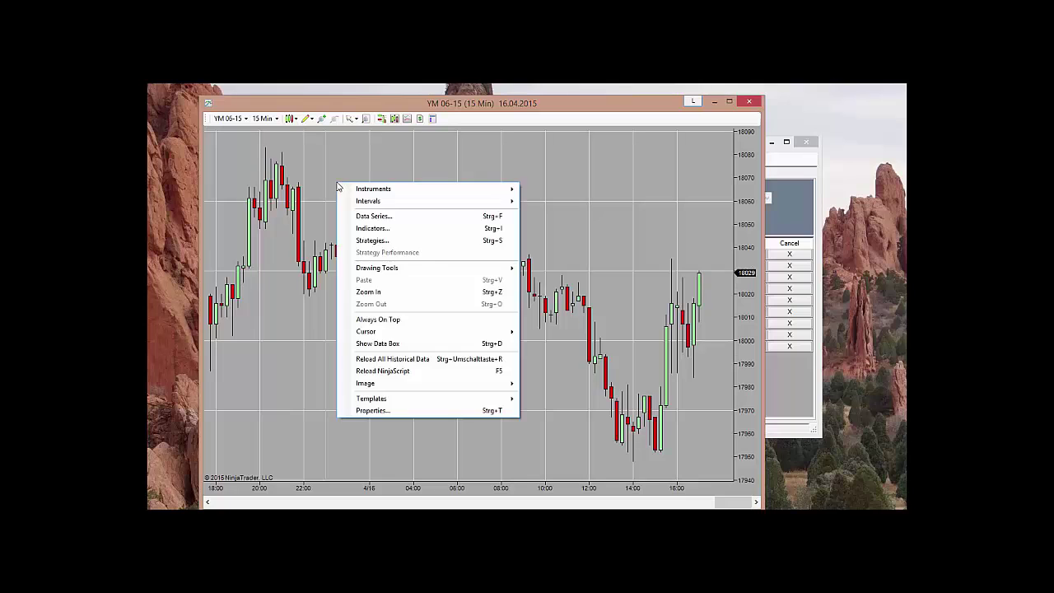
pyautogui.click(370, 411)
pyautogui.moveTo(426, 188); pyautogui.dragTo(334, 109)
pyautogui.click(252, 289)
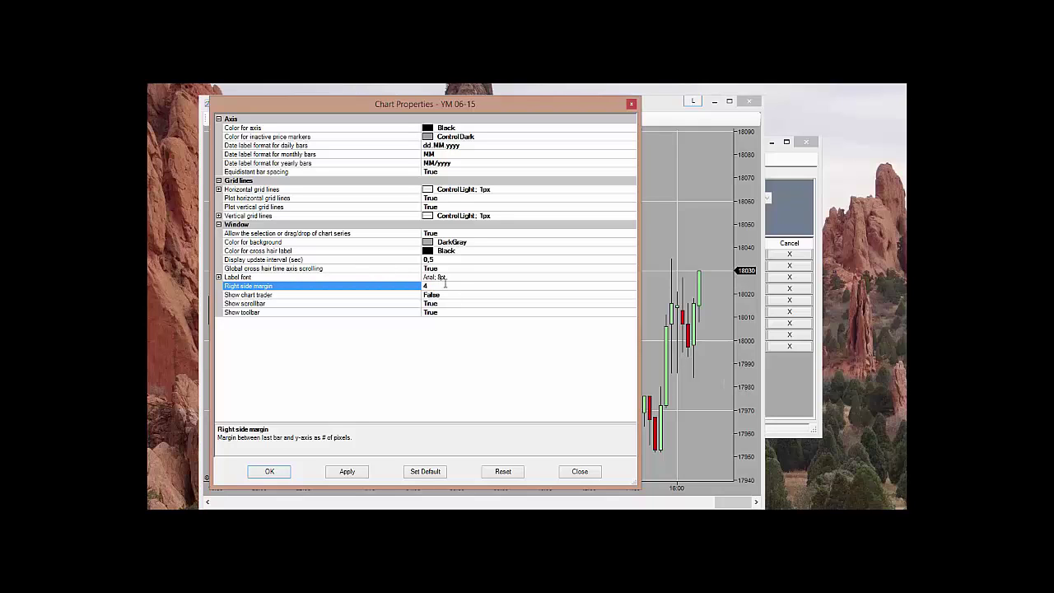
pyautogui.click(352, 471)
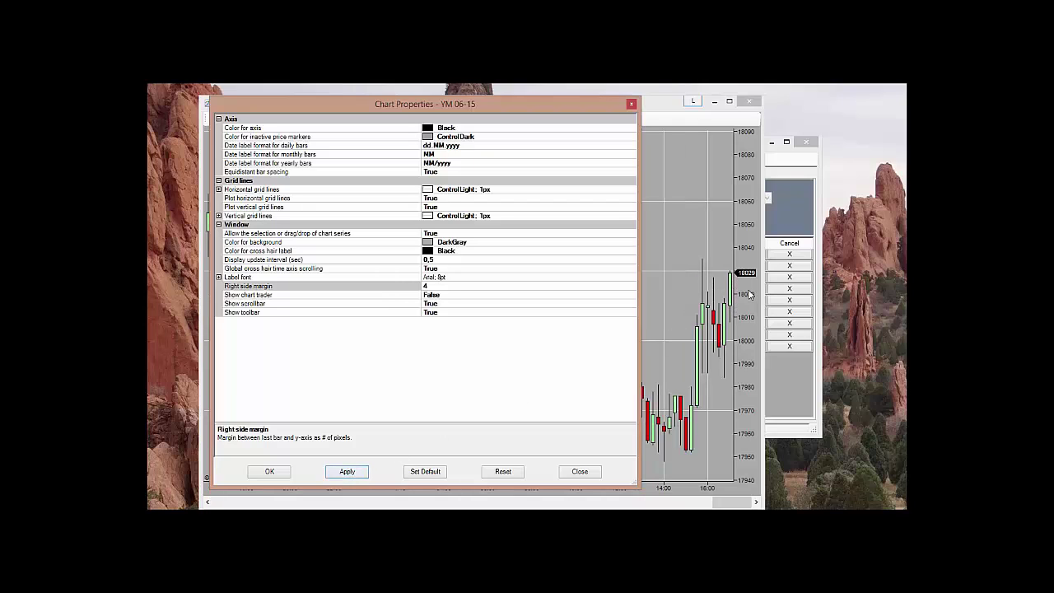
# - Set the chart's right side margin to 60, apply it and close the chart properties
pyautogui.click(438, 285)
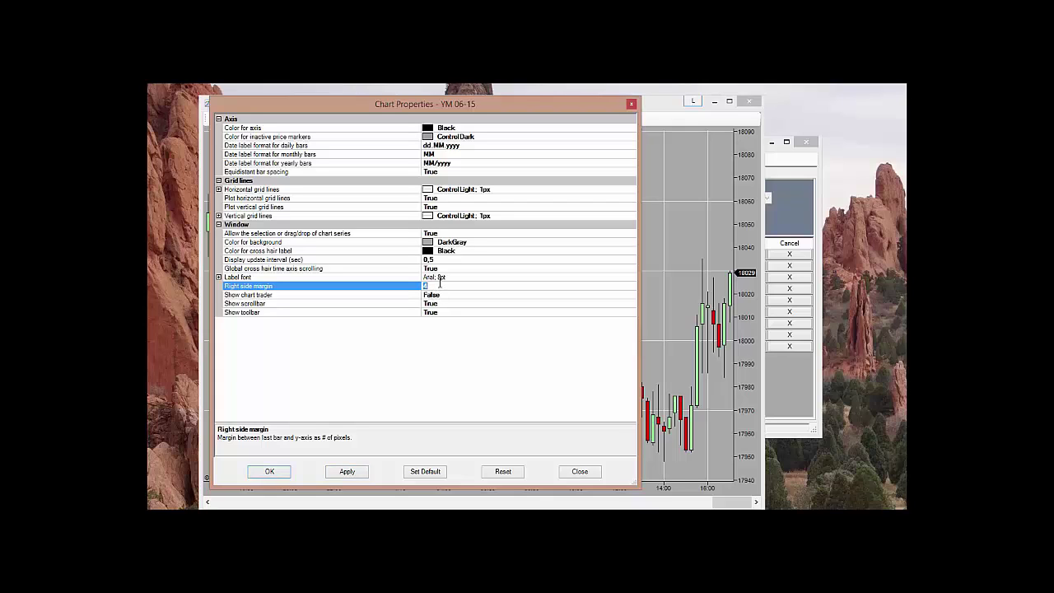
pyautogui.write('60')
pyautogui.click(347, 472)
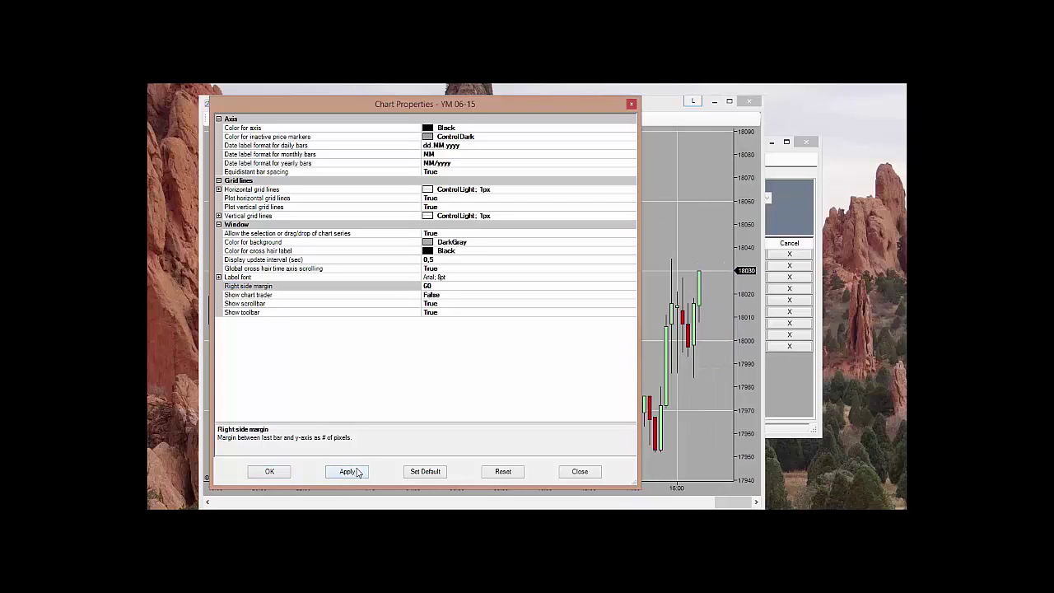
pyautogui.click(284, 472)
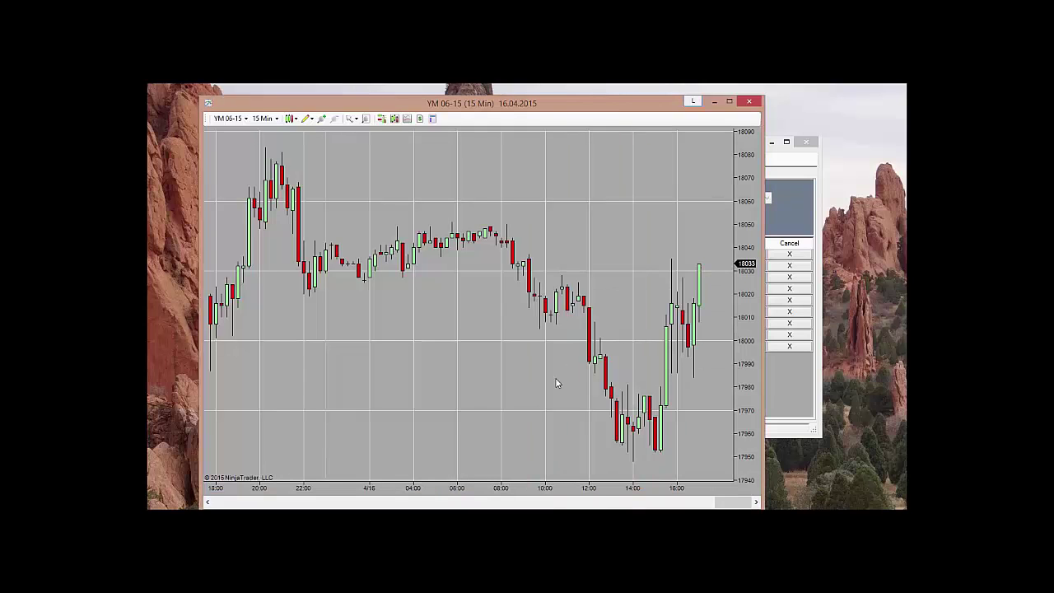
# - Set the YM chart's background color to White in the chart properties, apply it and close the properties
pyautogui.moveTo(460, 492); pyautogui.dragTo(496, 494)
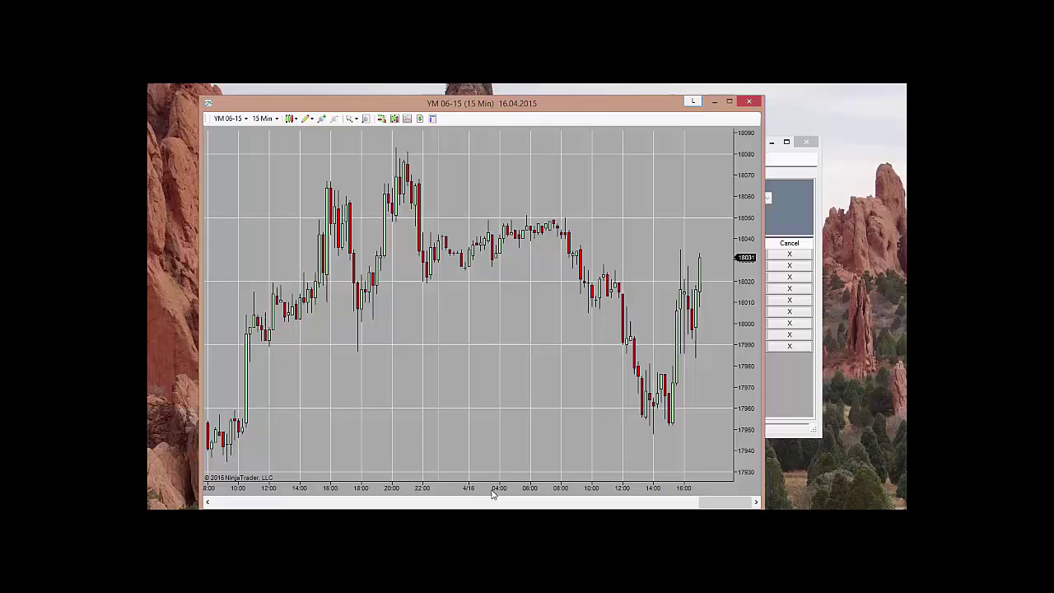
pyautogui.rightClick(467, 183)
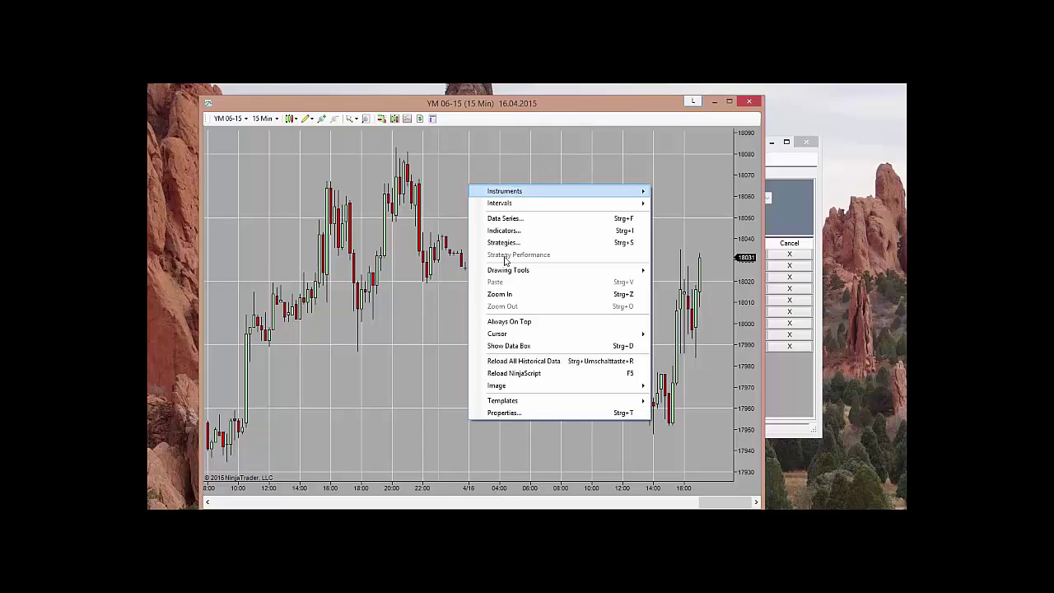
pyautogui.click(499, 415)
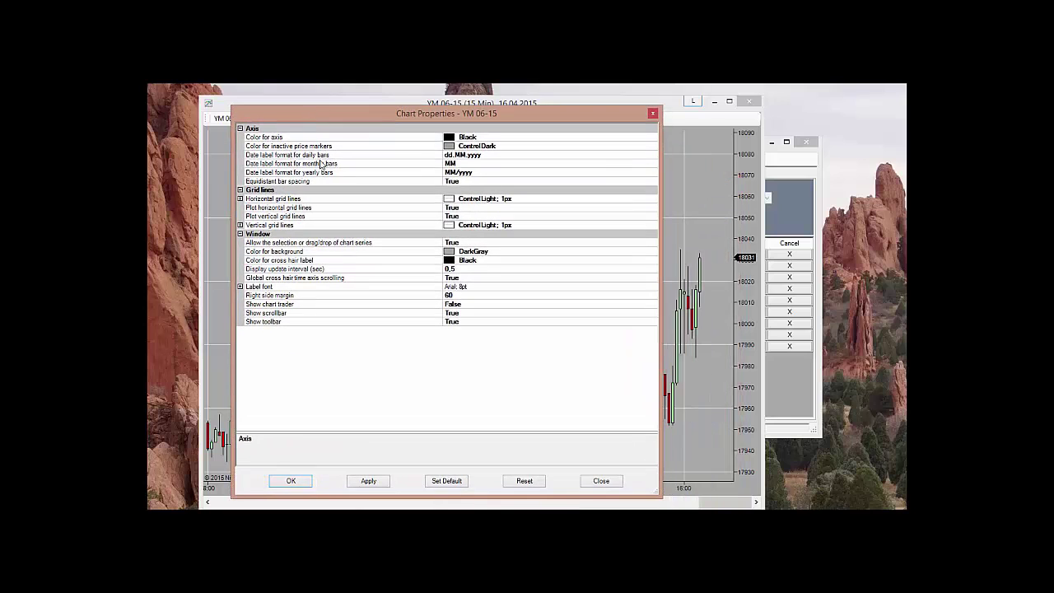
pyautogui.click(268, 251)
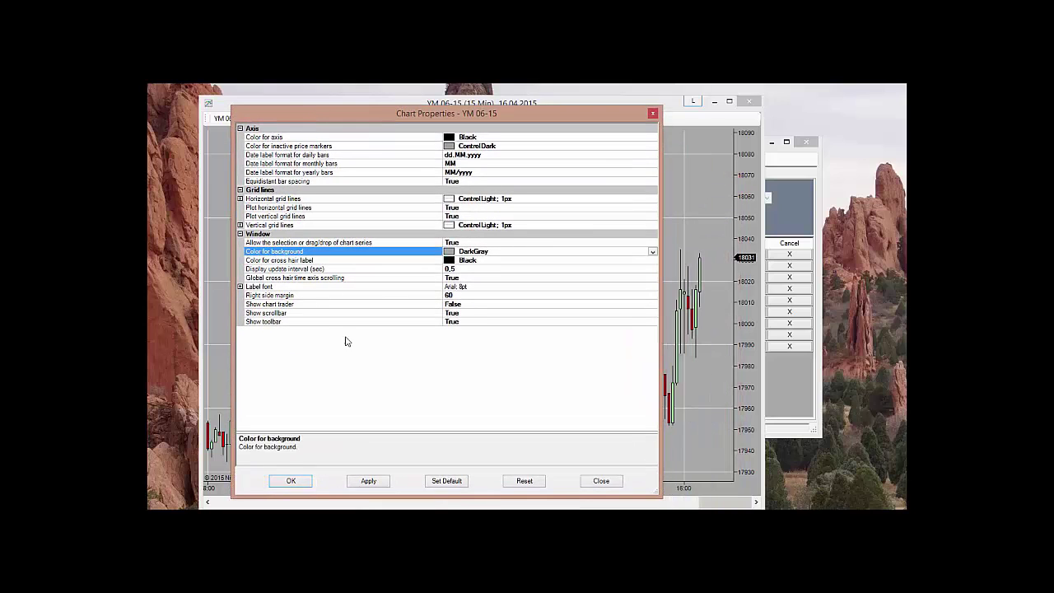
pyautogui.click(650, 254)
pyautogui.press('Escape')
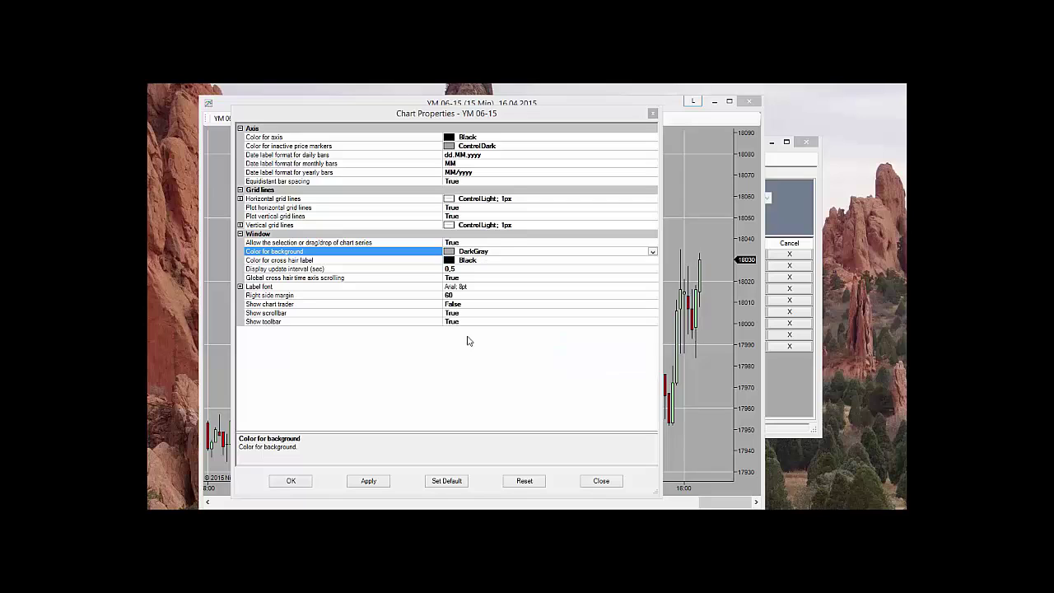
pyautogui.click(368, 480)
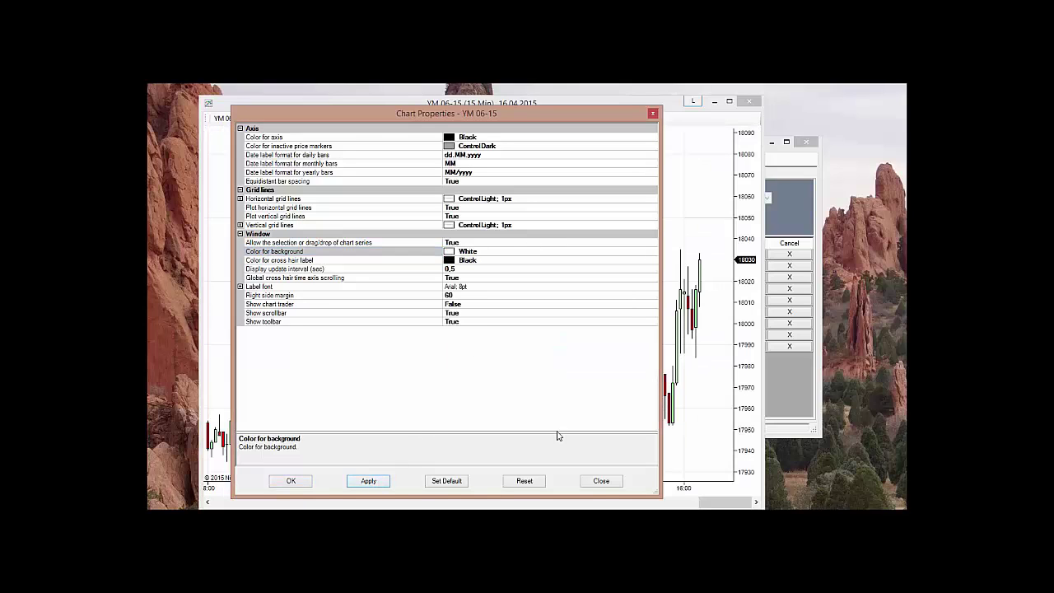
pyautogui.click(295, 480)
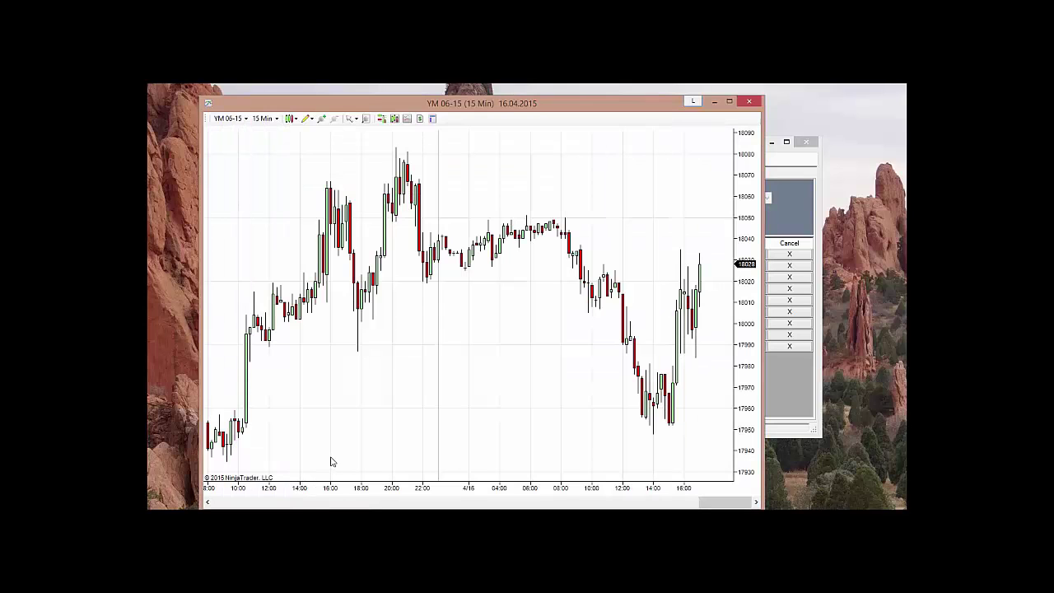